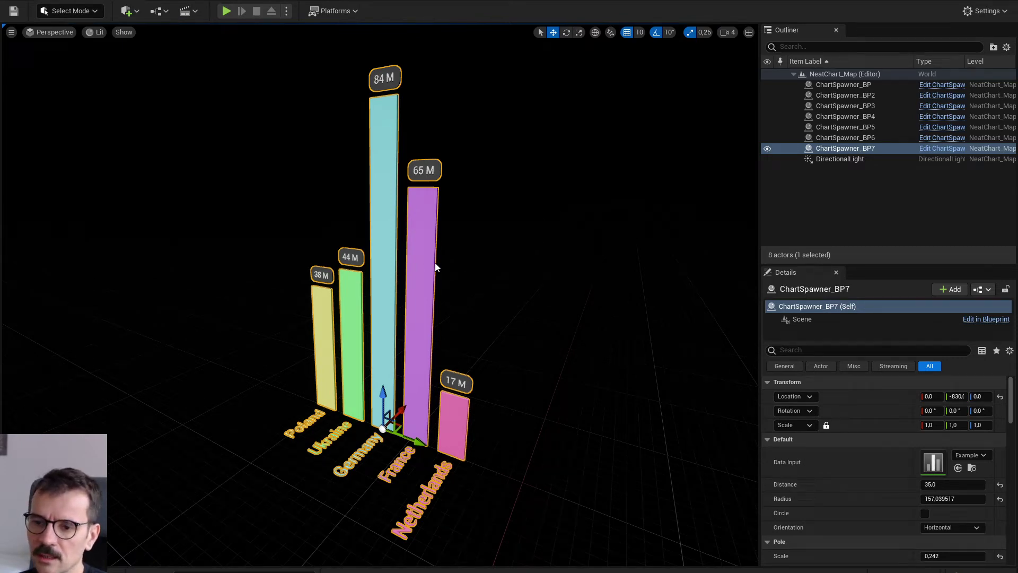
Open the Example_DT data table used as the chart's data input, examine its rows and values, and return to the level.
right_drag(435, 263, 415, 271)
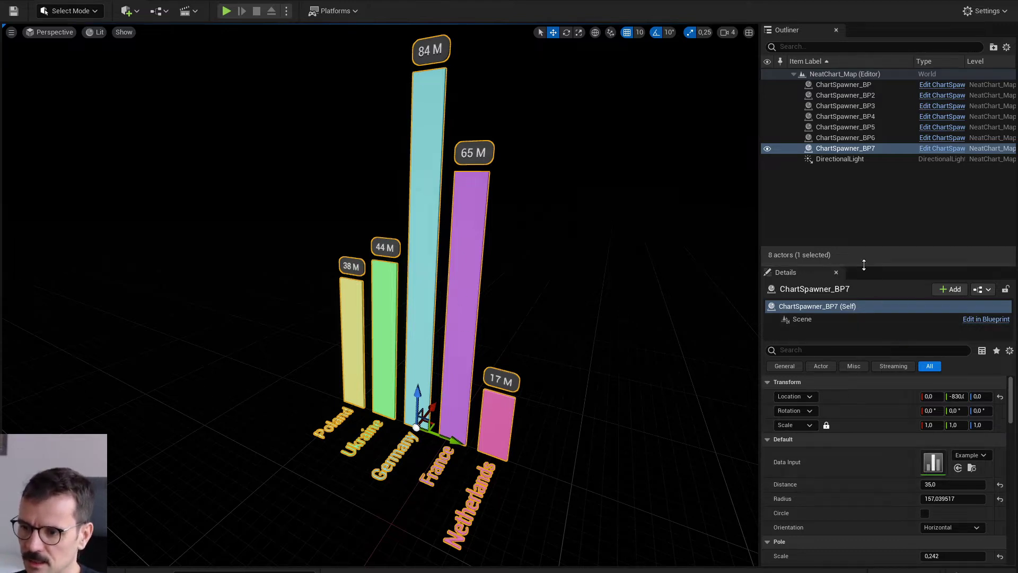
drag(863, 265, 864, 136)
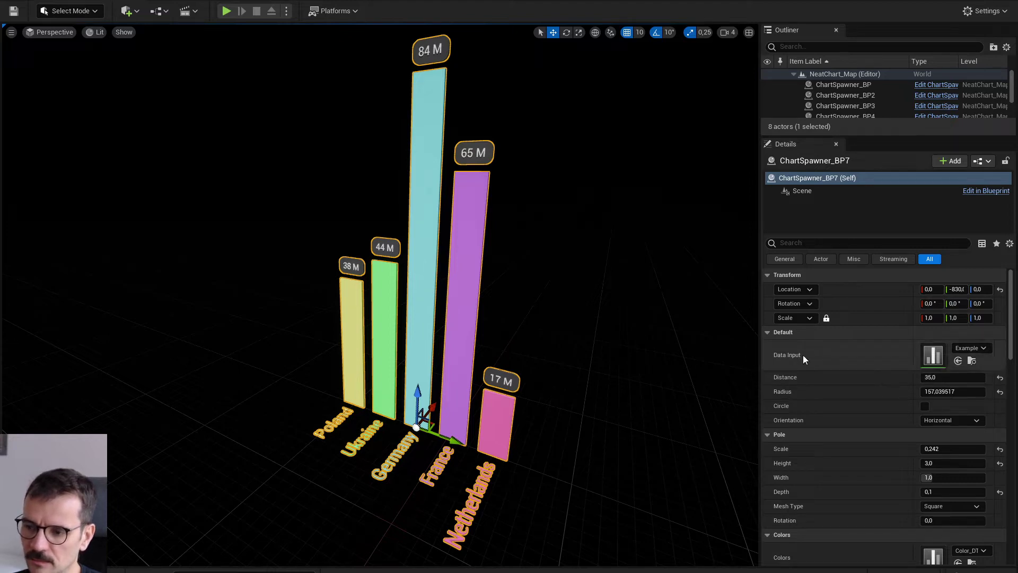
click(970, 363)
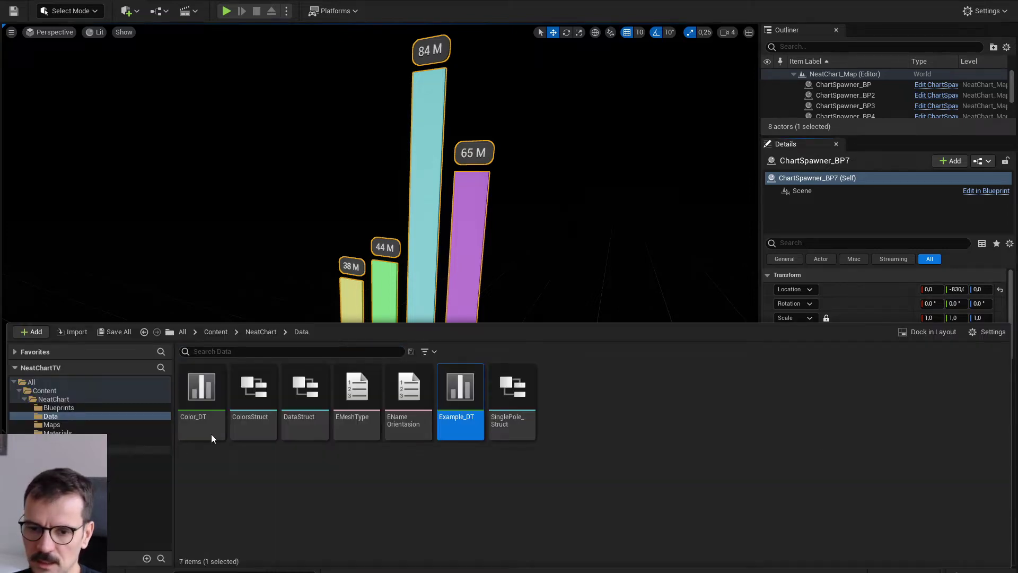
double_click(461, 389)
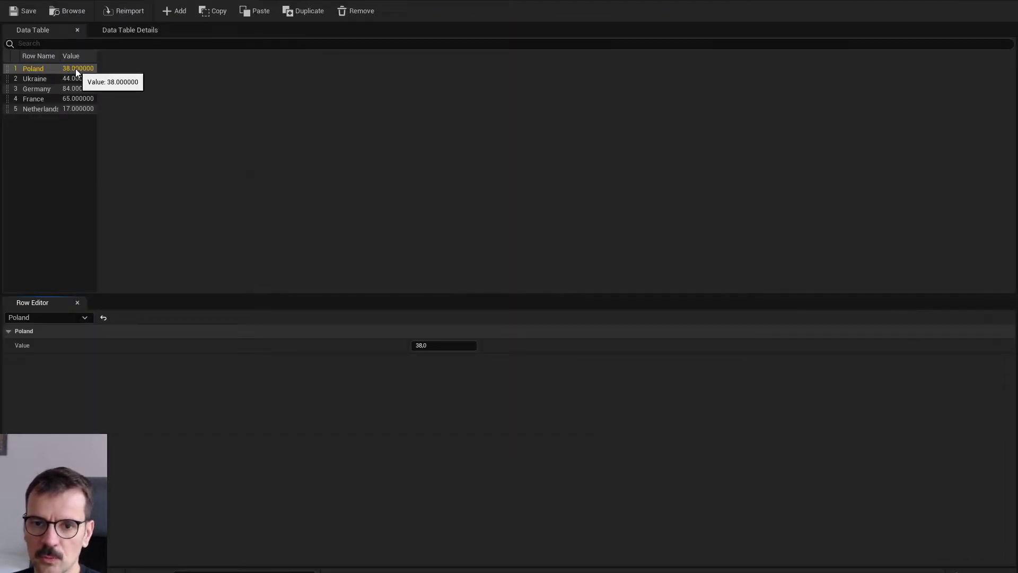
click(92, 1)
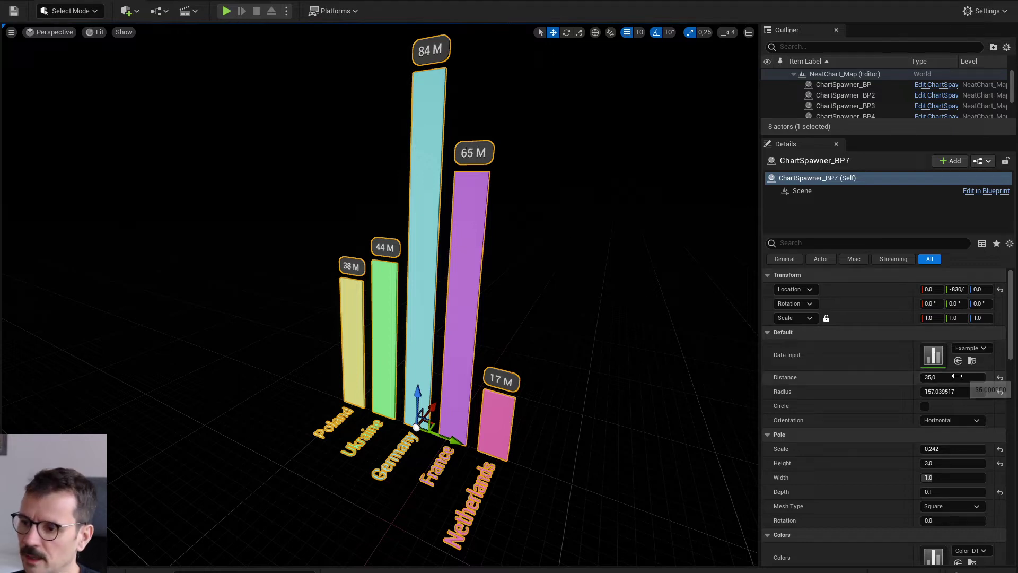
Set the chart's value text suffix to "B" and its prefix to "$".
scroll(864, 464, down, 10)
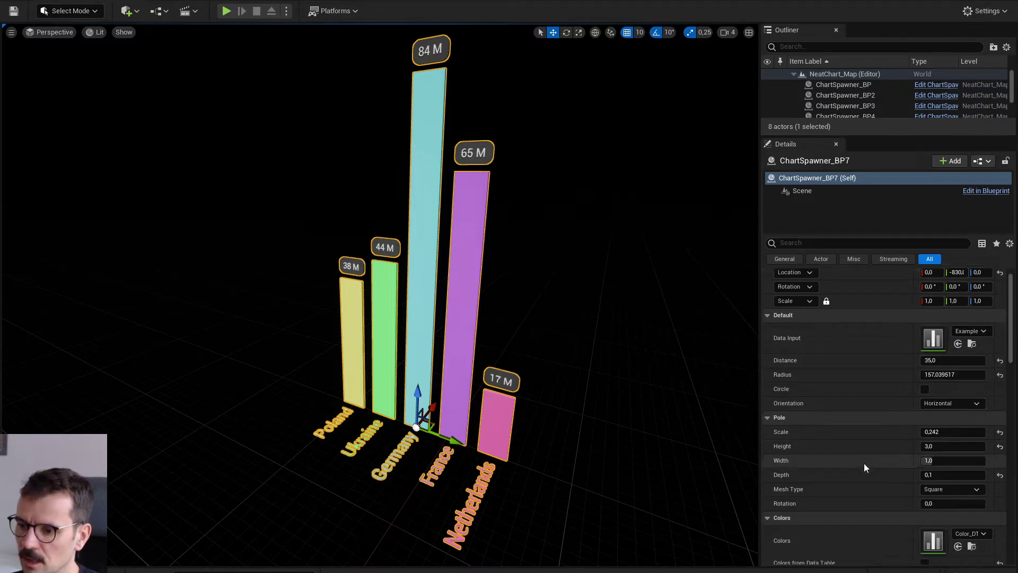
scroll(864, 463, down, 5)
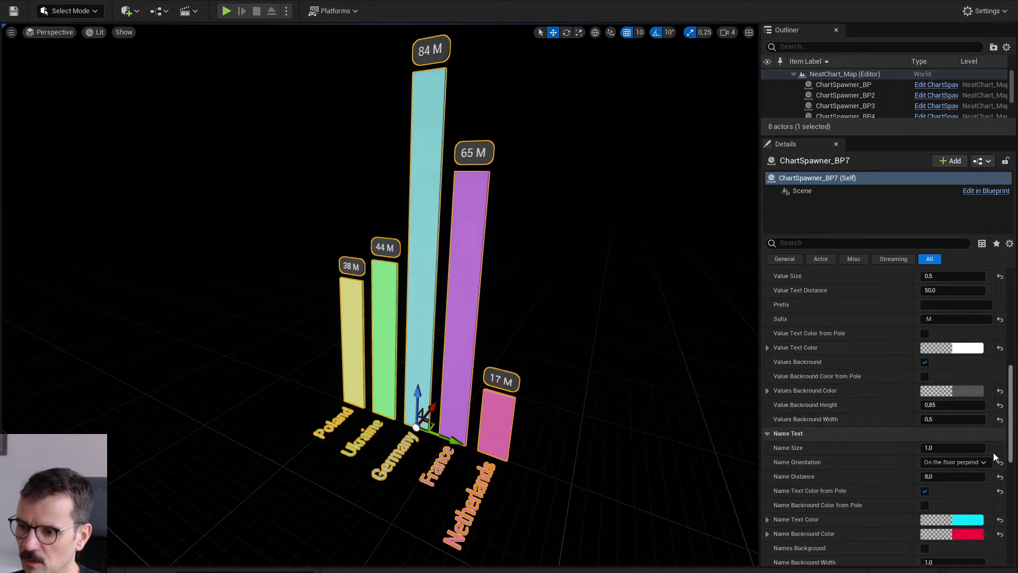
scroll(871, 445, down, 3)
scroll(870, 450, down, 1)
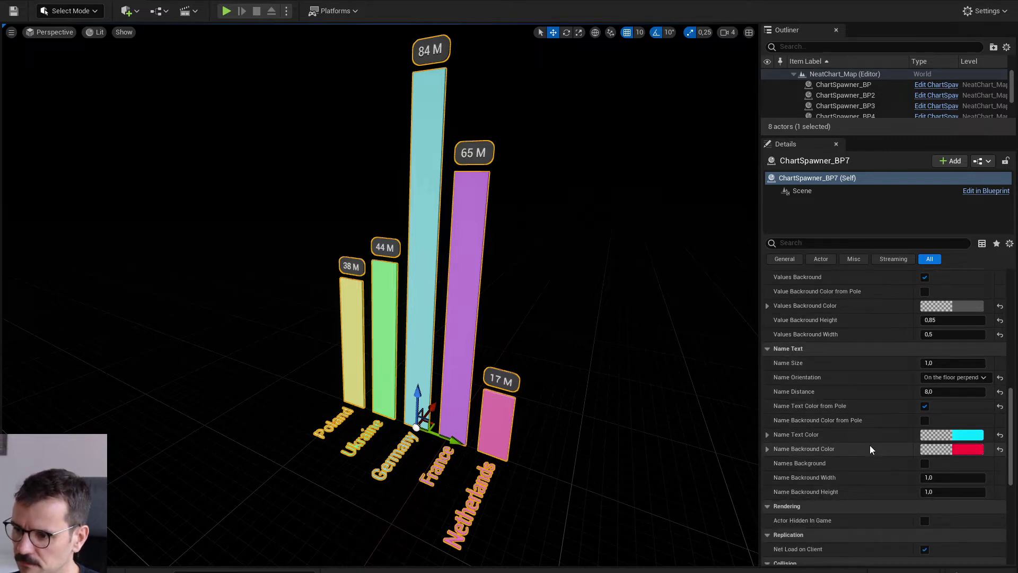
scroll(870, 444, up, 8)
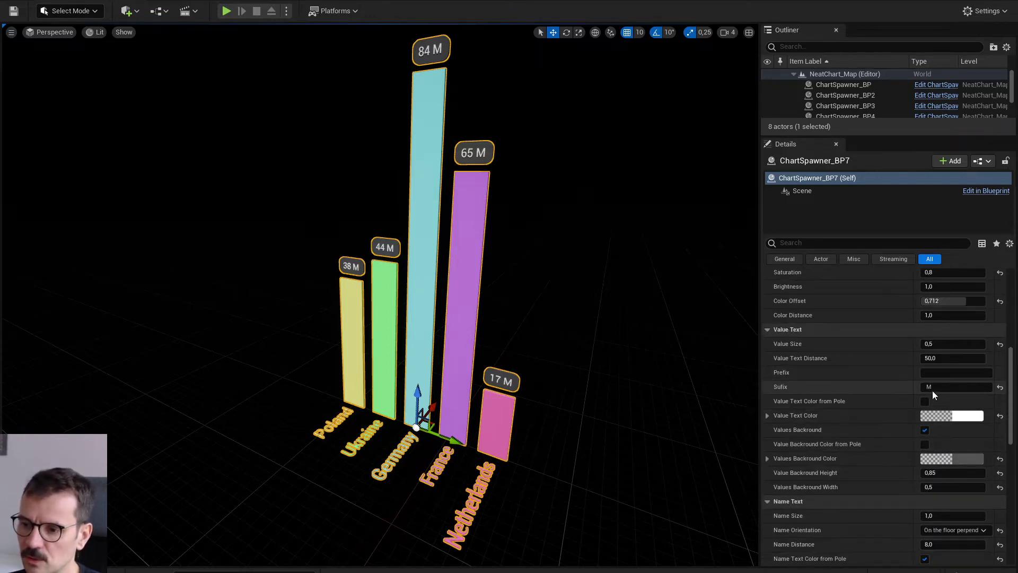
click(945, 387)
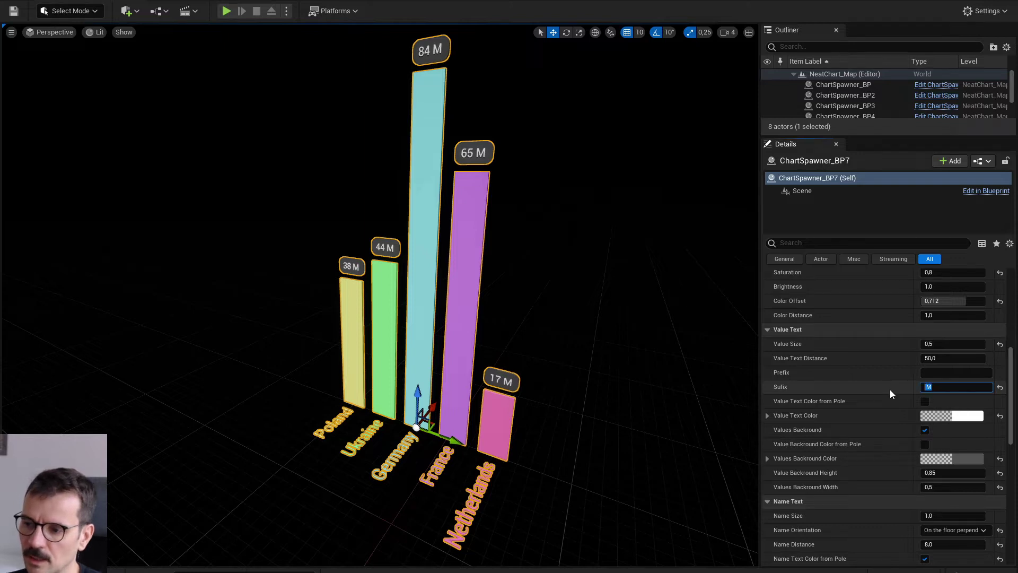
key(BackSpace)
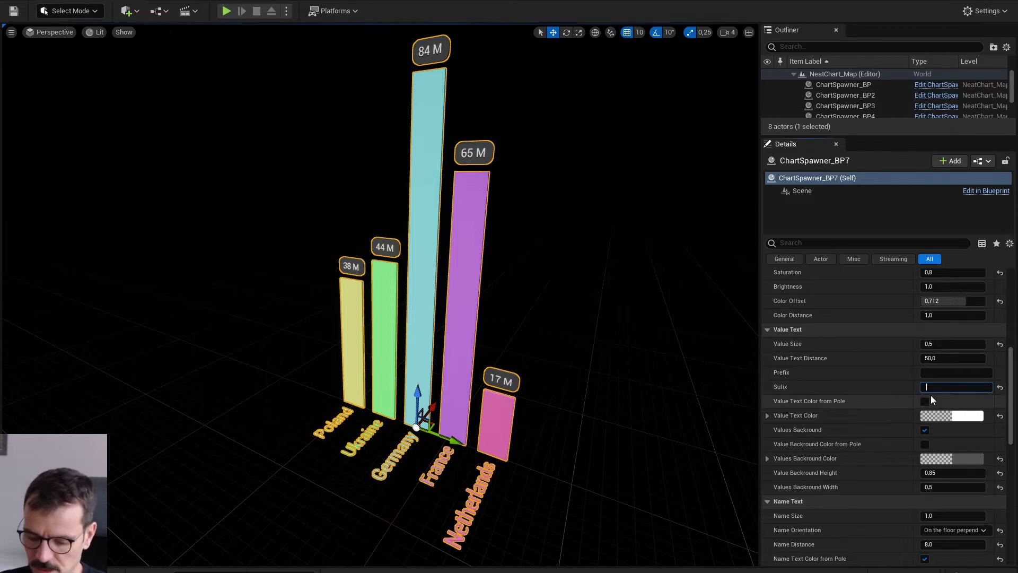
key(Return)
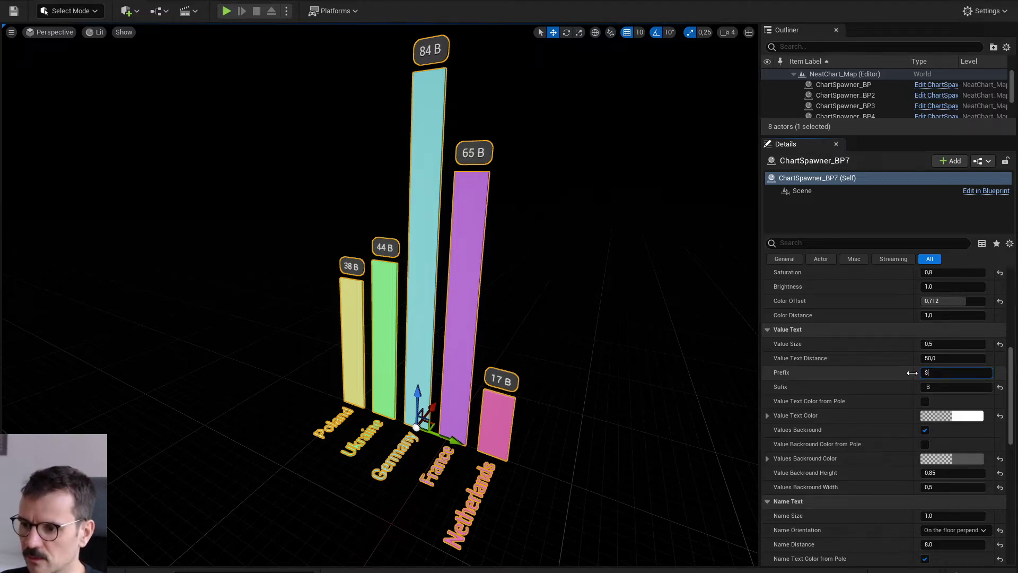
text($)
key(Return)
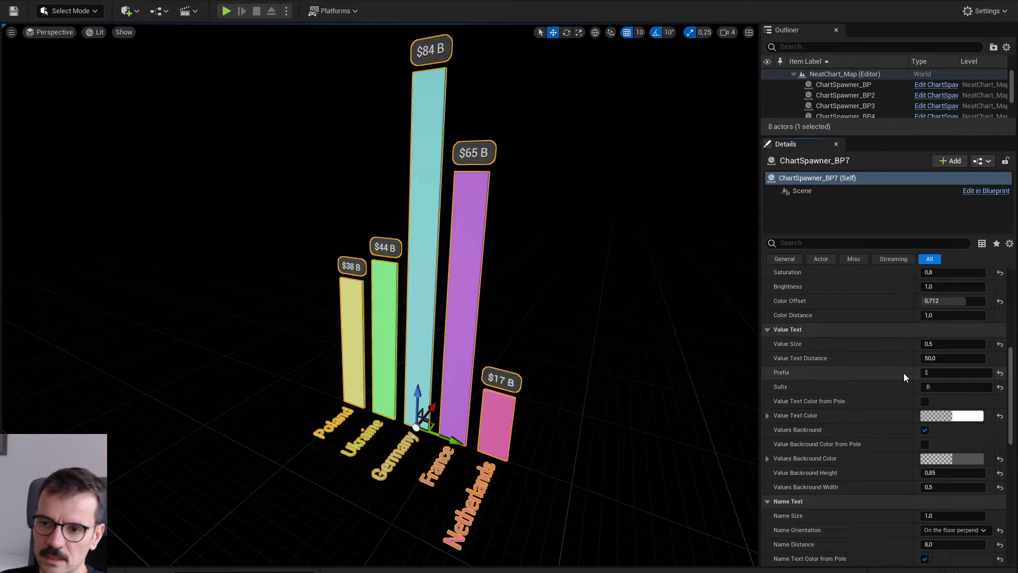
Clear the value text prefix and set the suffix to "M ppl.".
click(958, 373)
key(BackSpace)
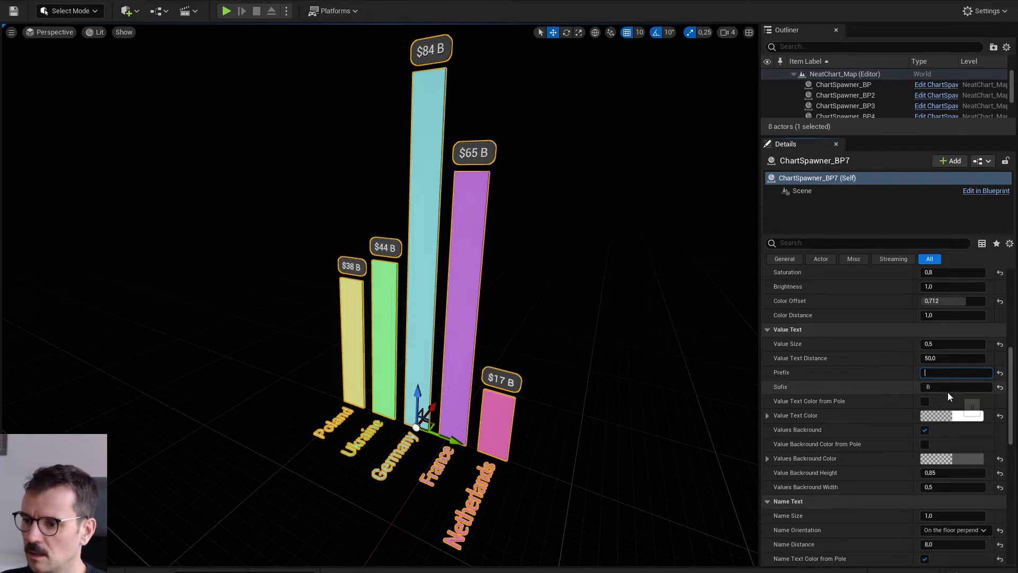
click(951, 387)
key(BackSpace)
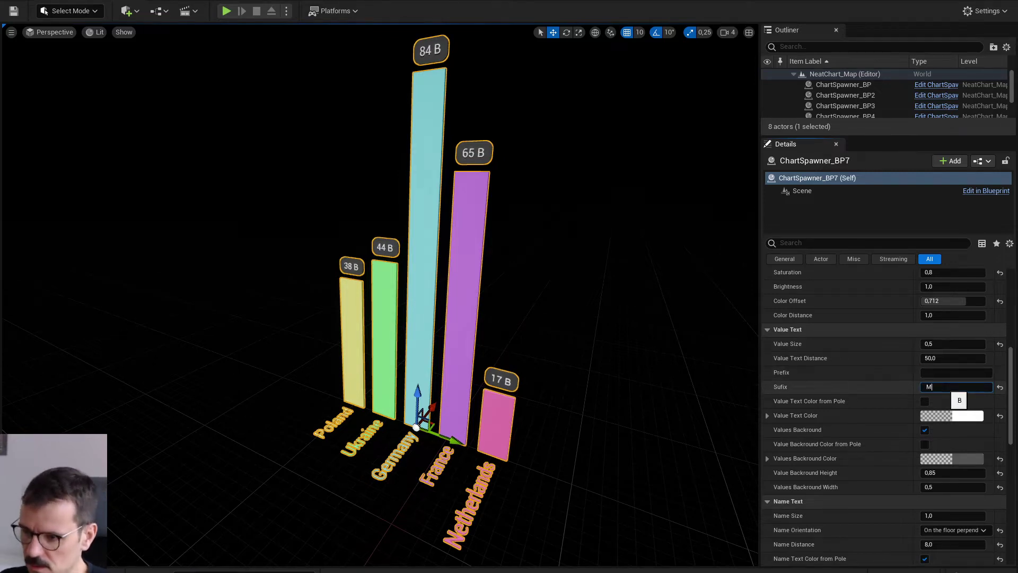
text(M ppl)
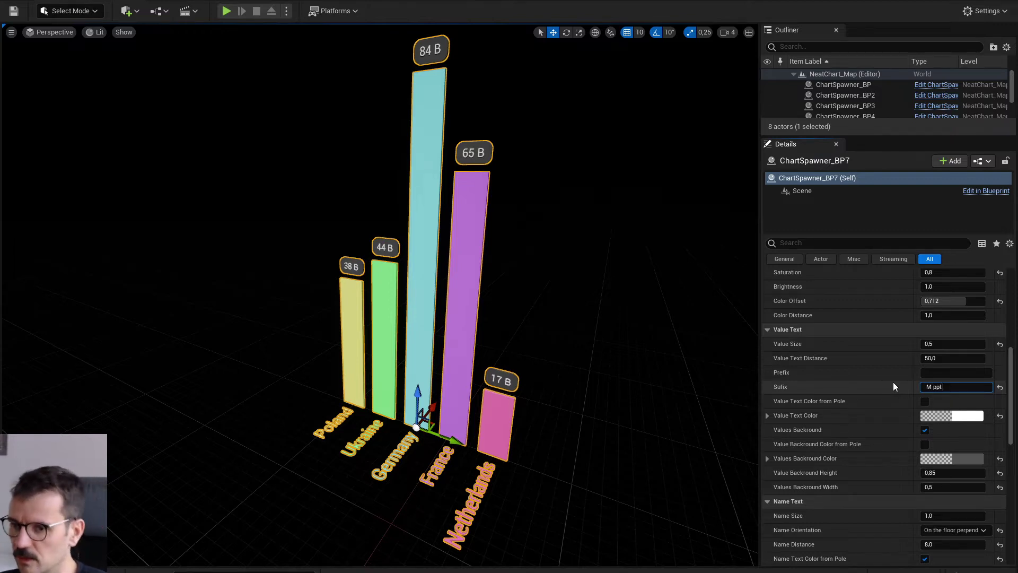
key(Return)
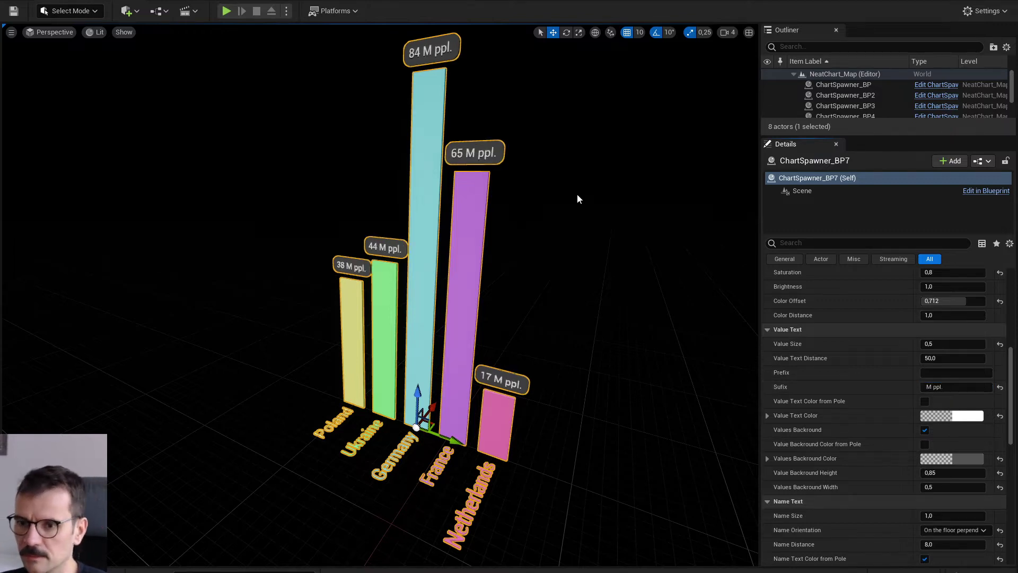
Reduce the Value Size to 0.46 and raise the Value Text Distance to about 70.78.
right_drag(577, 196, 546, 200)
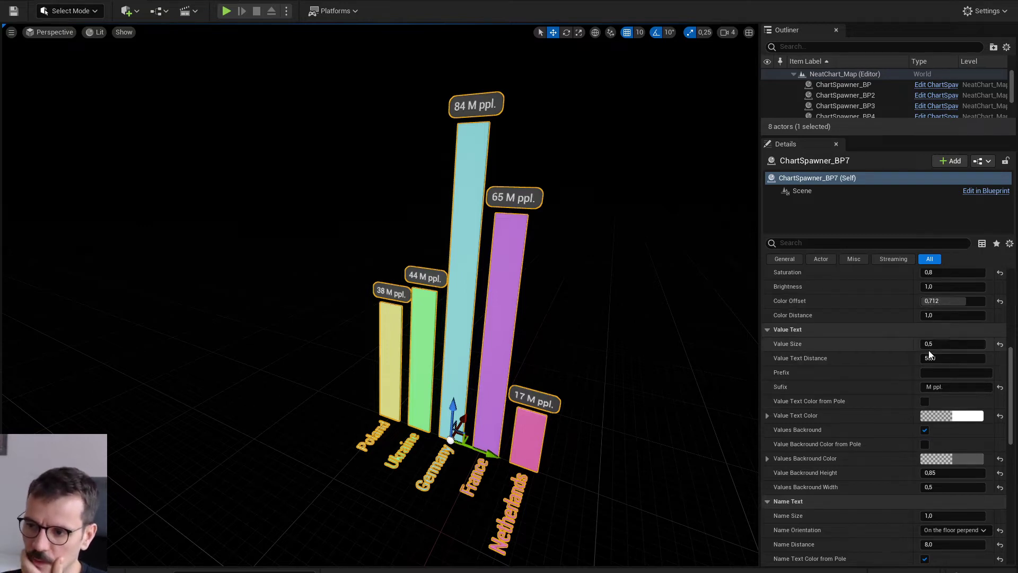
drag(949, 344, 925, 359)
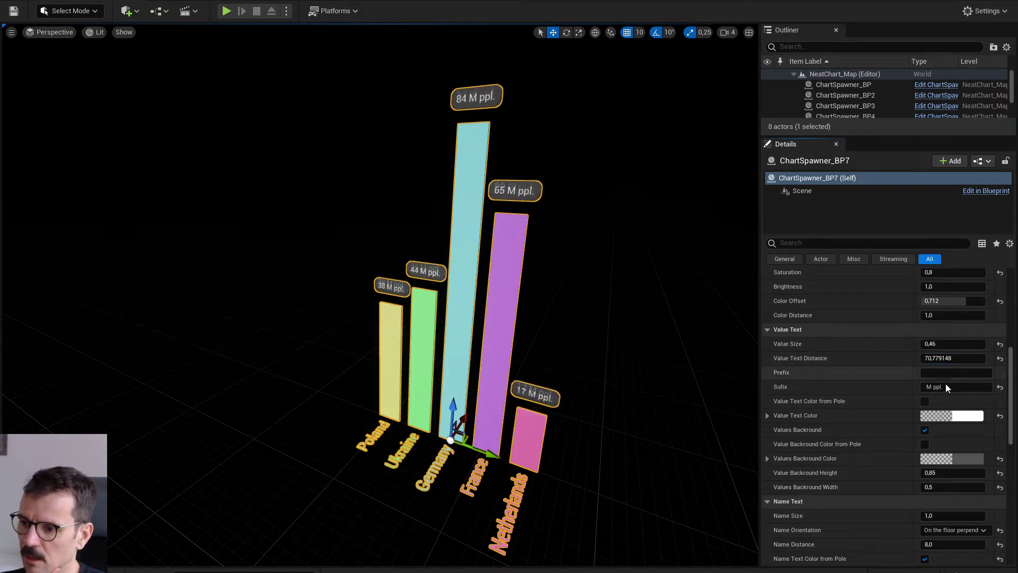
Try colouring the value text from the poles by toggling Value Text Color from Pole.
click(924, 402)
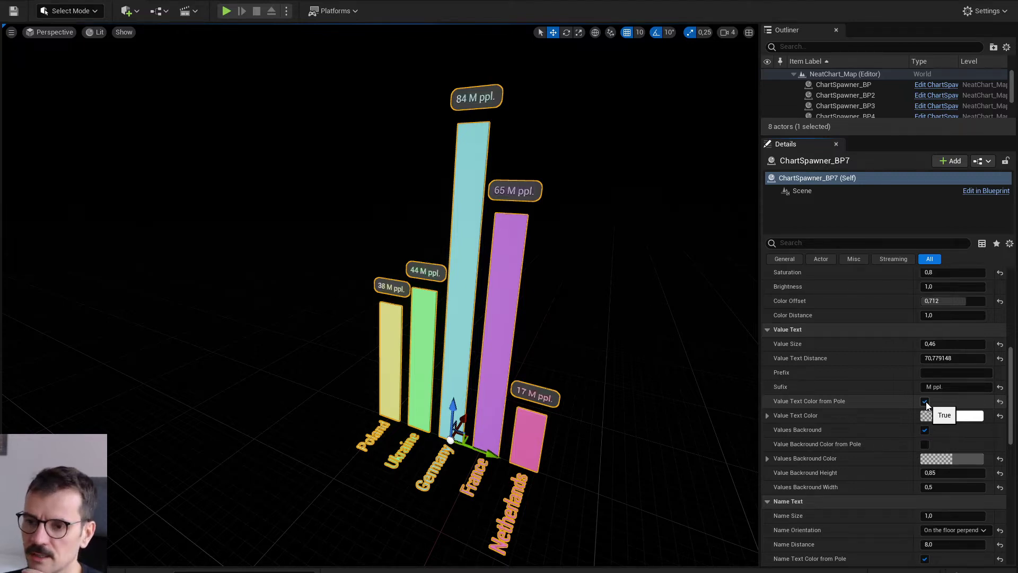
click(925, 402)
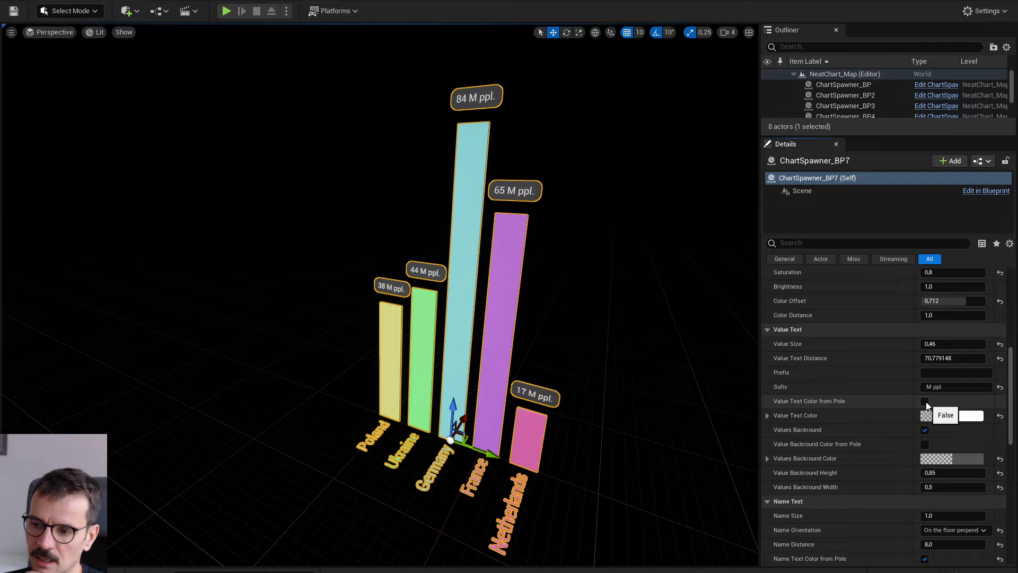
click(925, 402)
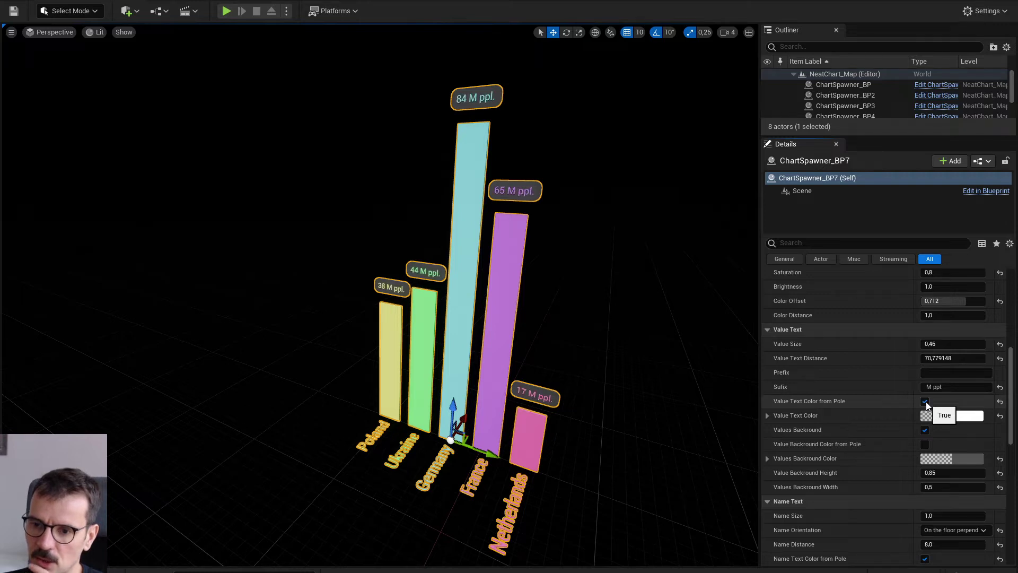
Set the Value Text Color to bright blue, sRGB 009DFF, with the pole-based text colour turned off.
click(954, 417)
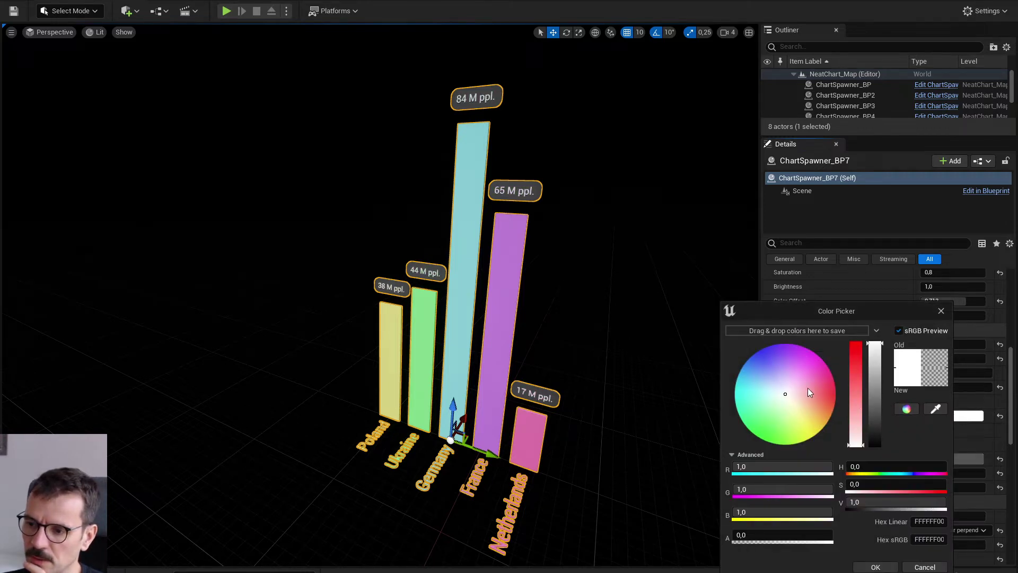
mouse_move(807, 387)
mouse_down()
mouse_move(835, 358)
mouse_move(714, 333)
mouse_up()
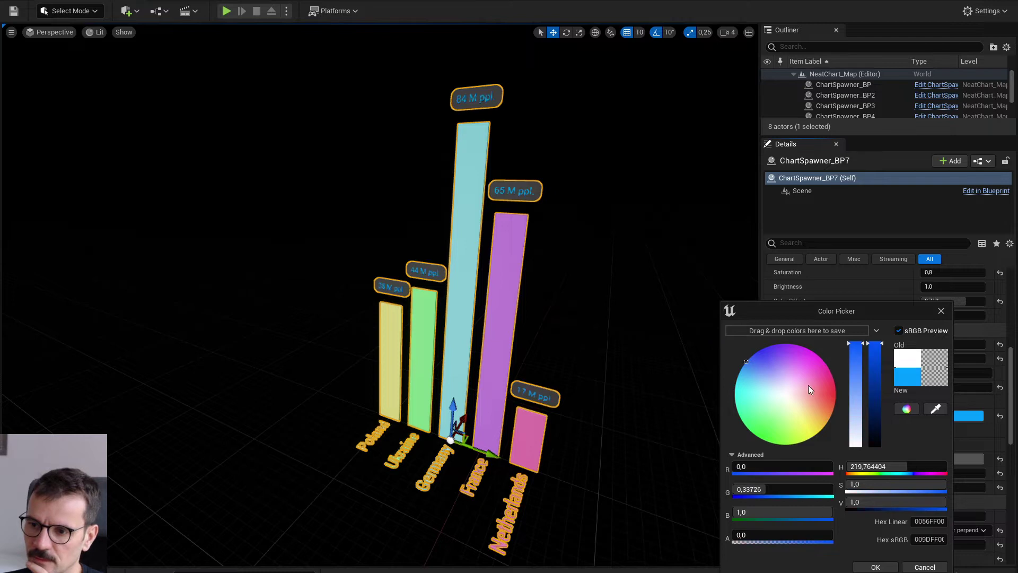
click(875, 566)
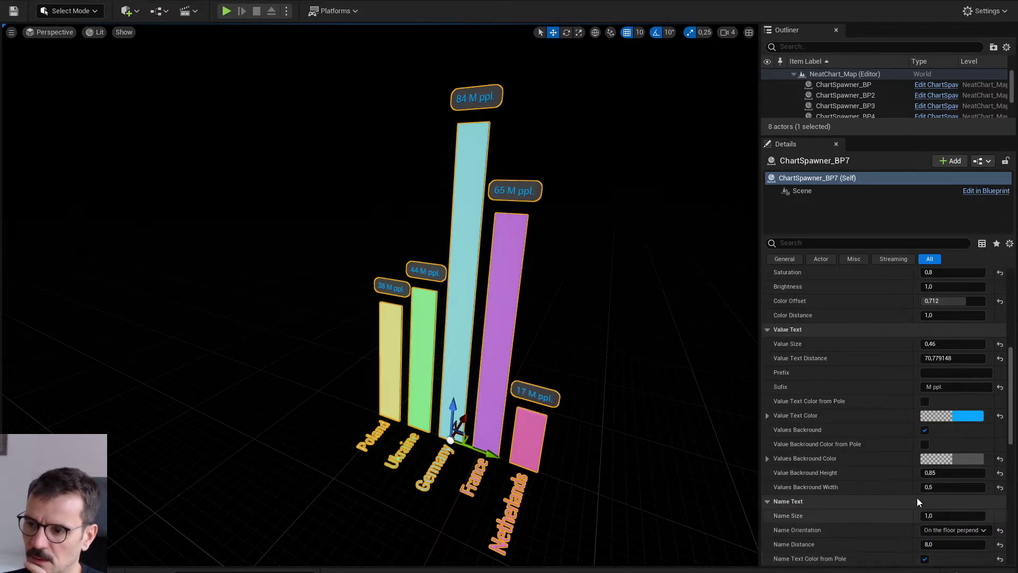
Try pole-based, green and blue-grey colours for the value backgrounds, finishing with neutral grey, sRGB 545454.
click(924, 445)
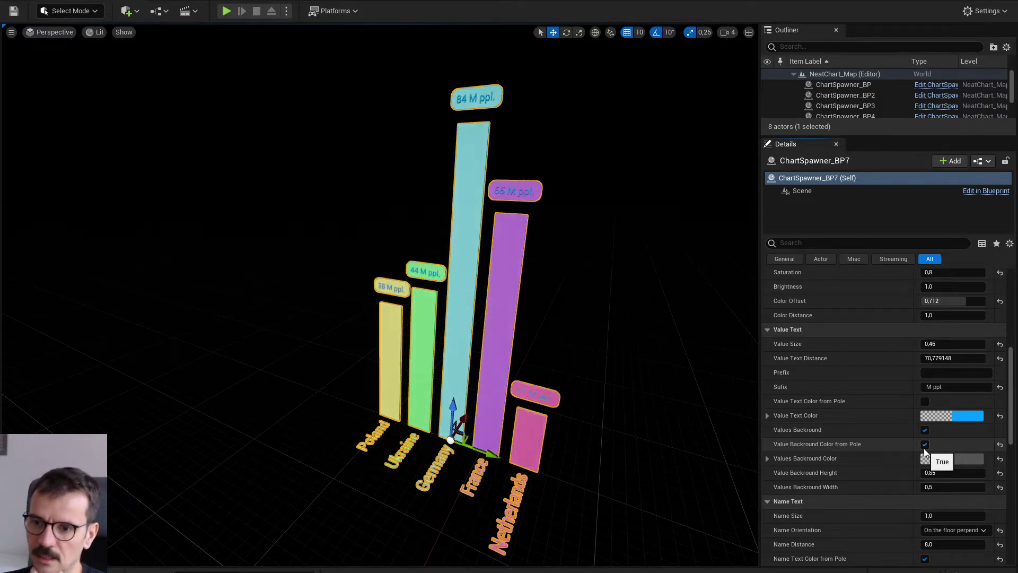
click(924, 444)
click(946, 459)
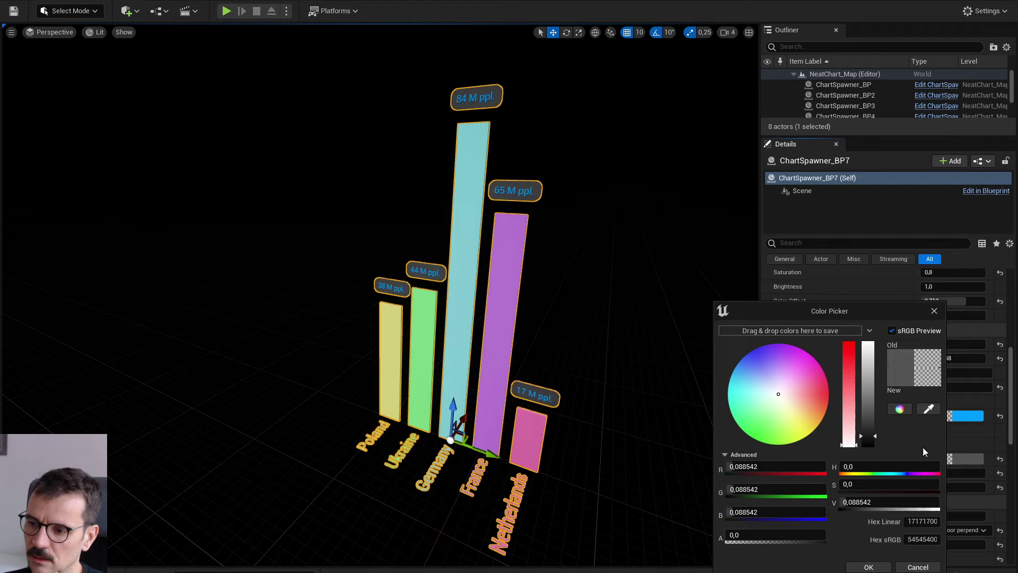
drag(800, 359, 762, 431)
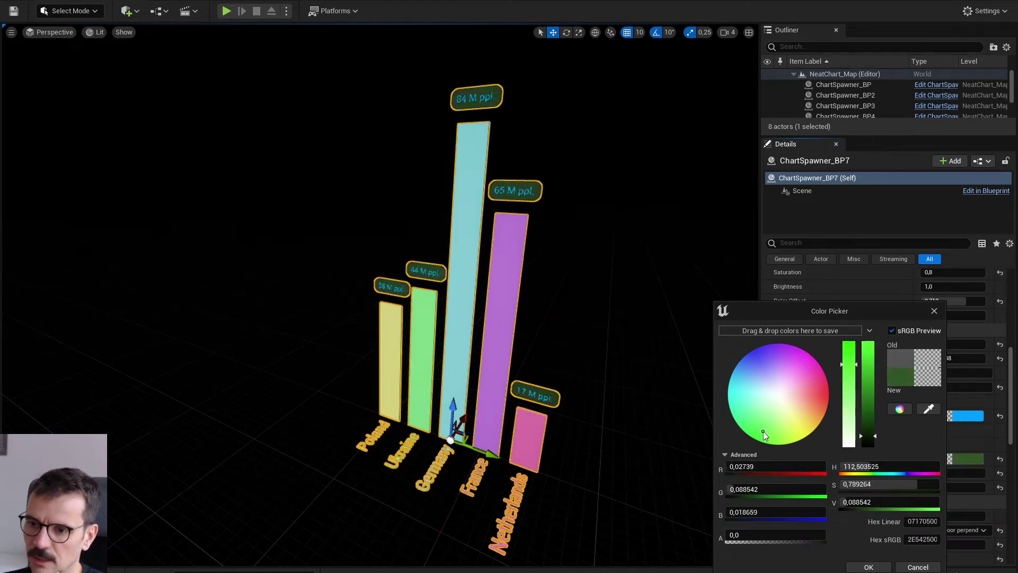
click(760, 387)
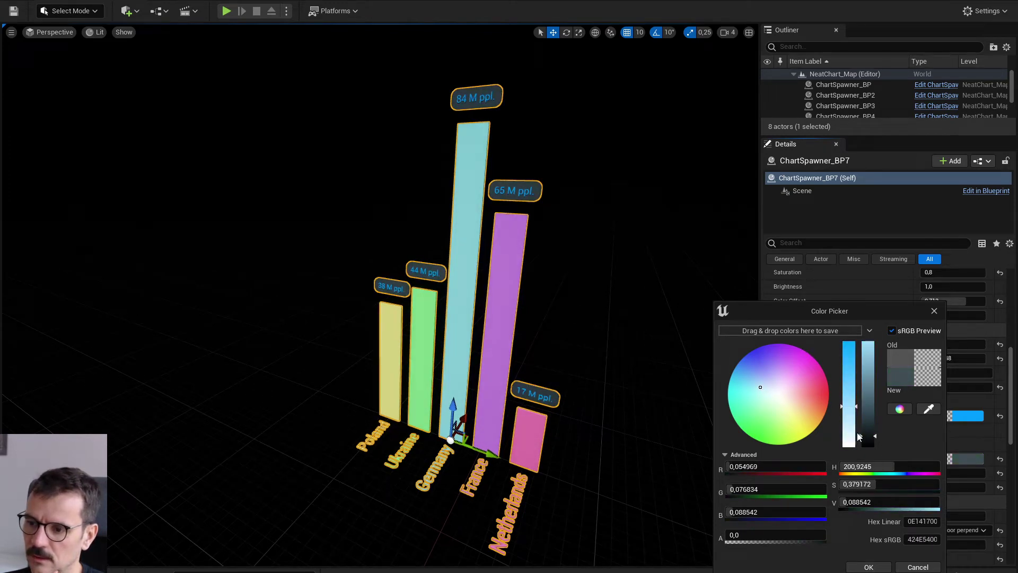
drag(846, 426, 844, 459)
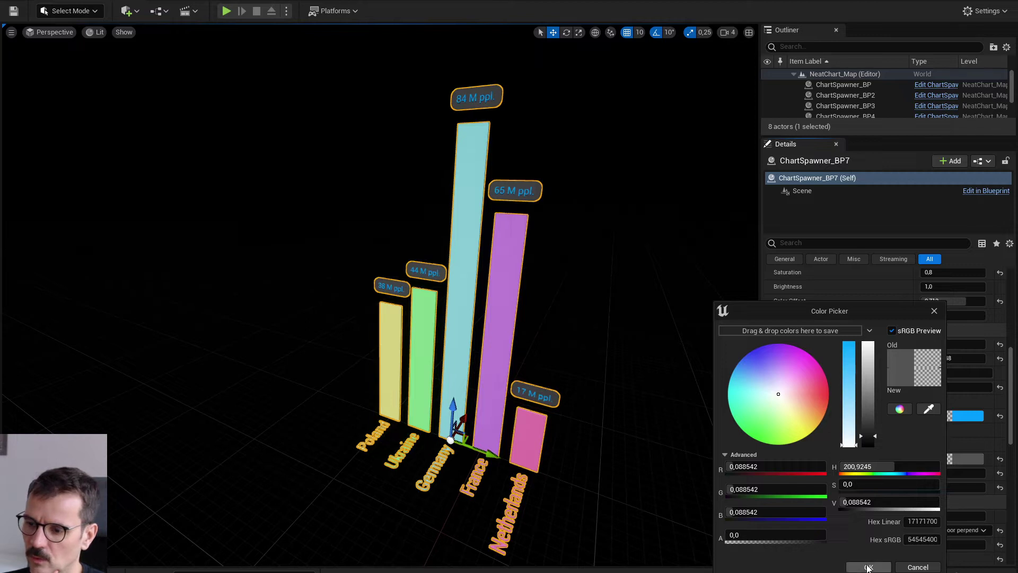
click(867, 566)
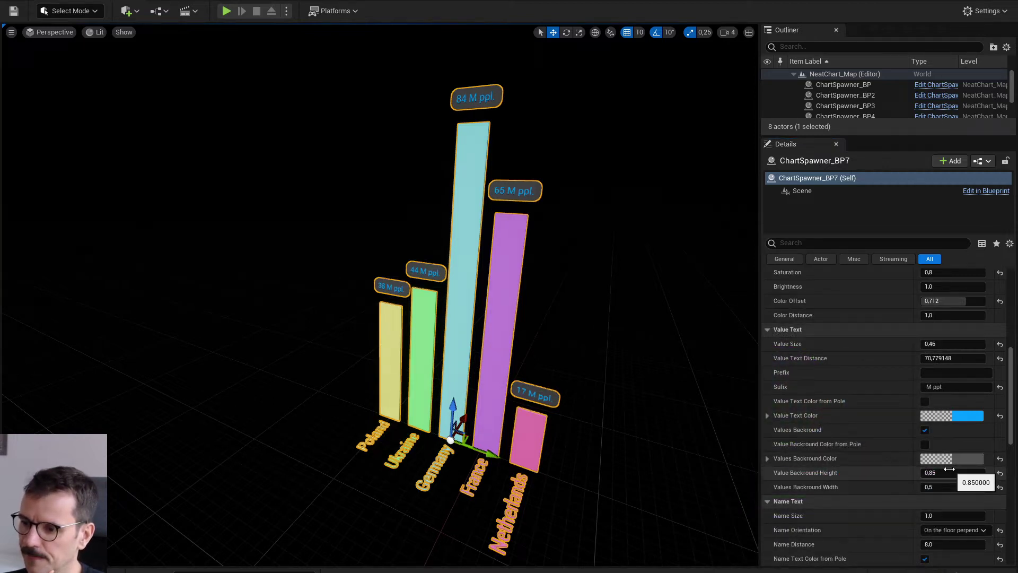
Append "adasdds" to the value suffix to test a longer label, and remove it so the suffix is "M ppl." again.
click(953, 386)
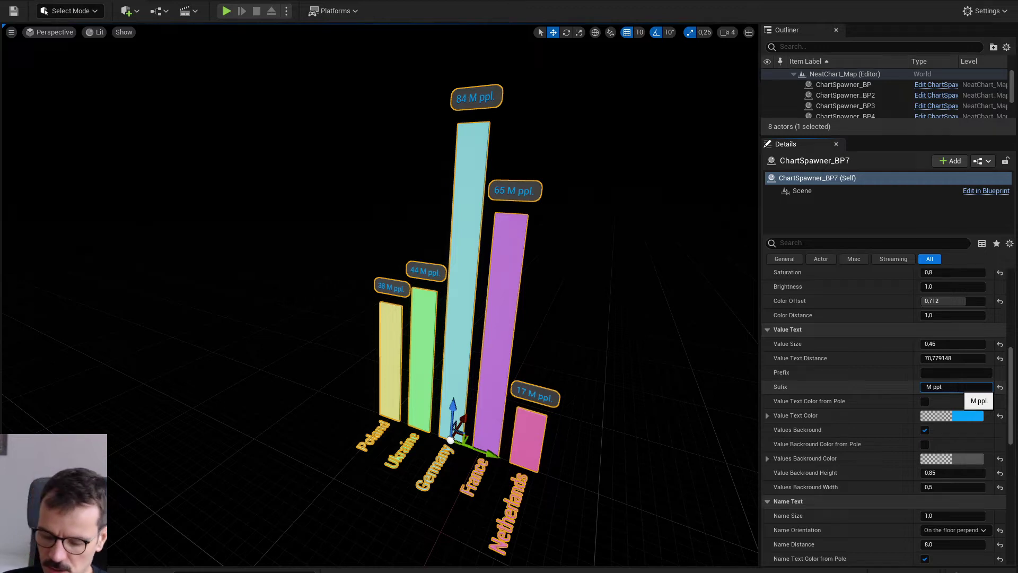
text(adasdds)
key(Return)
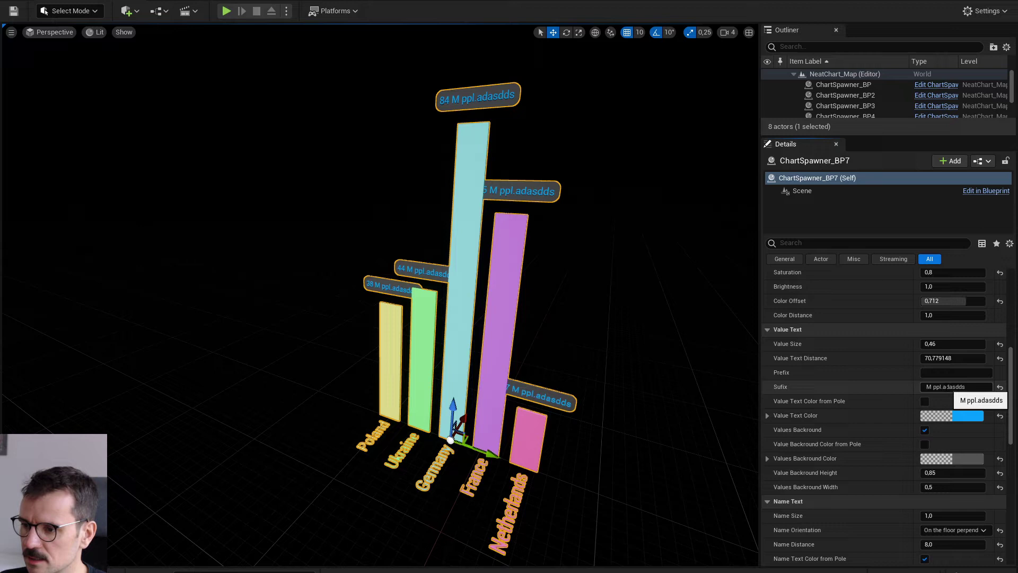
drag(943, 387, 968, 387)
key(BackSpace)
key(Return)
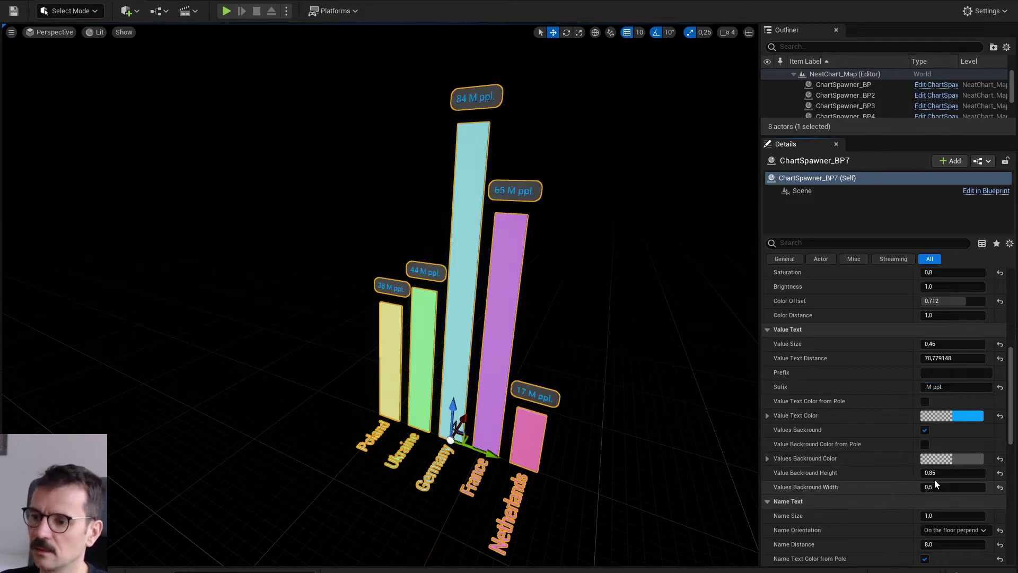
Set the Value Background Height to 2.0.
click(947, 473)
text(2)
key(Return)
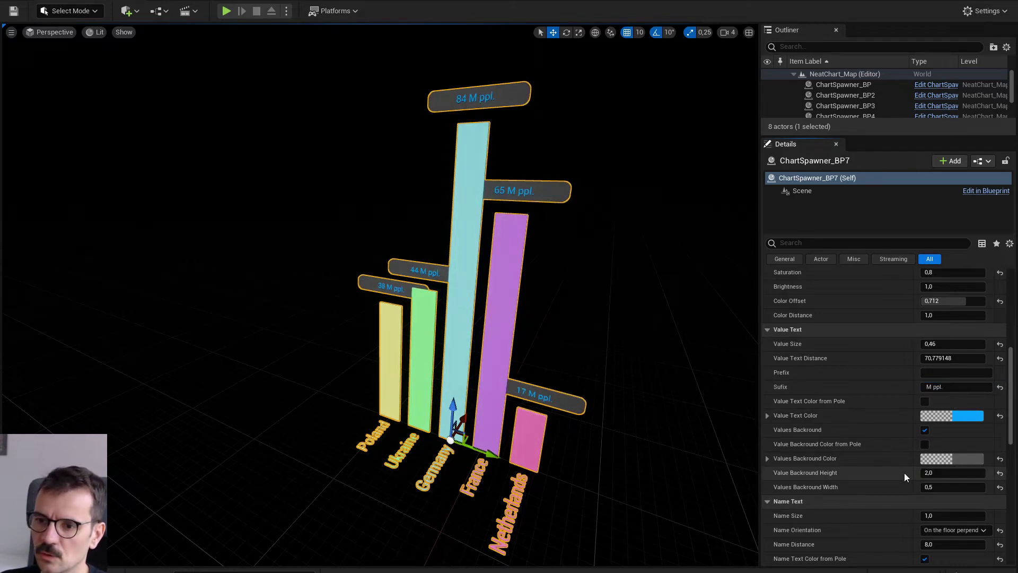
Try a Value Background Height of 1.0 with a Values Background Width of 2.0, and a height of 0.5.
click(929, 472)
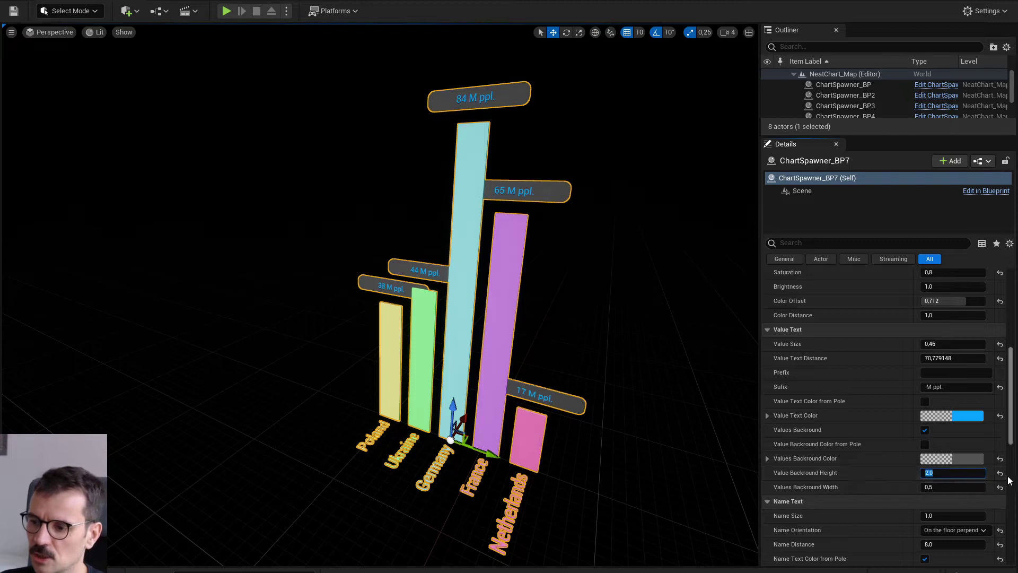
text(1)
key(Return)
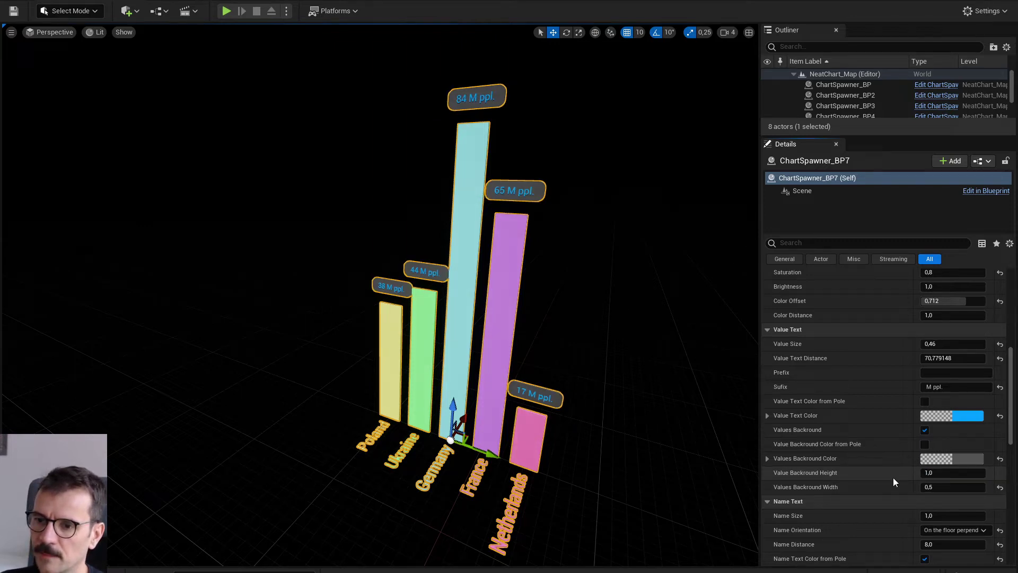
click(936, 487)
text(2)
key(Return)
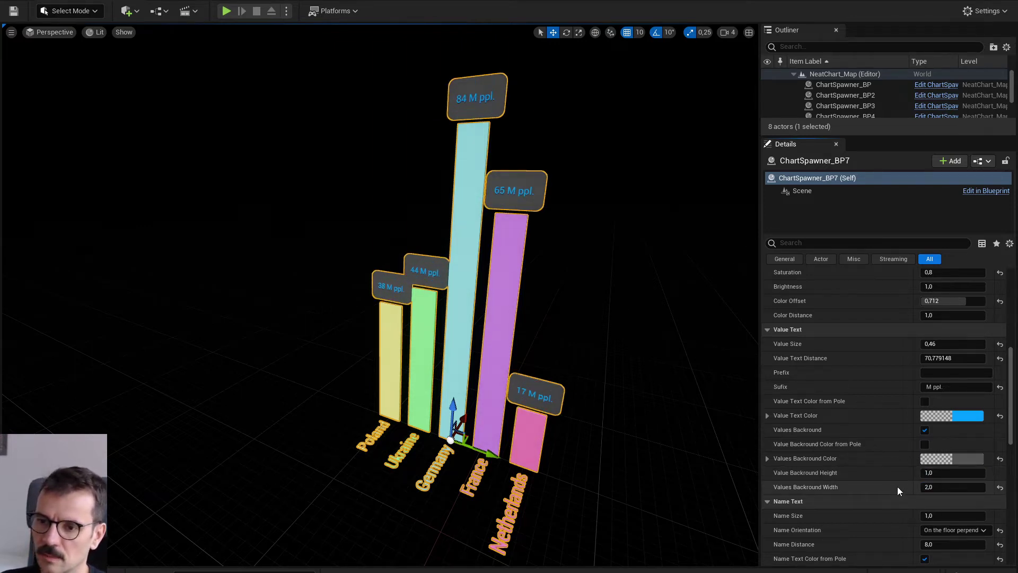
click(946, 473)
text(0,5)
key(Return)
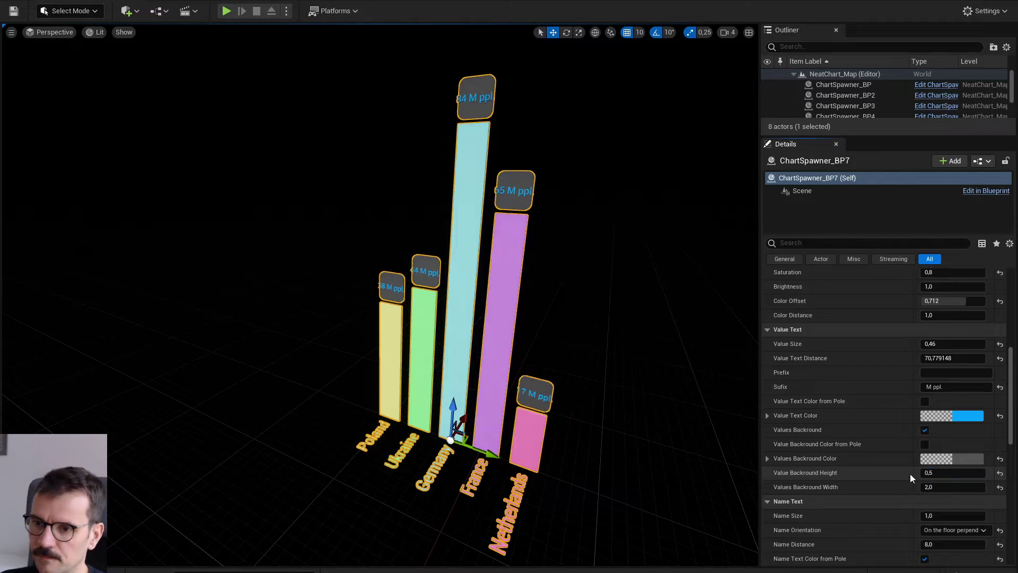
Set both the Value Background Height and the Values Background Width to 1.0.
click(948, 475)
text(1)
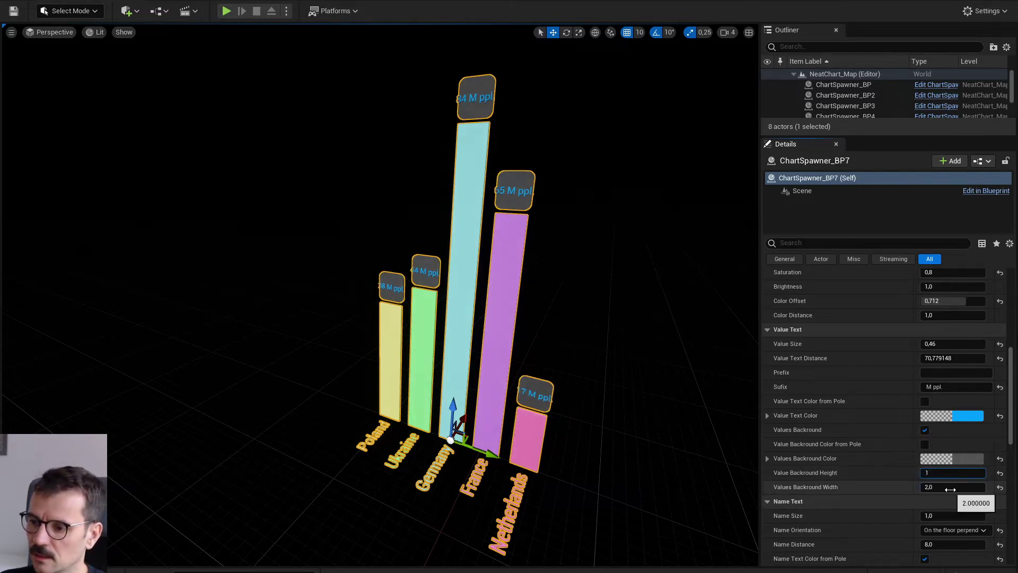
click(950, 488)
text(1)
key(Return)
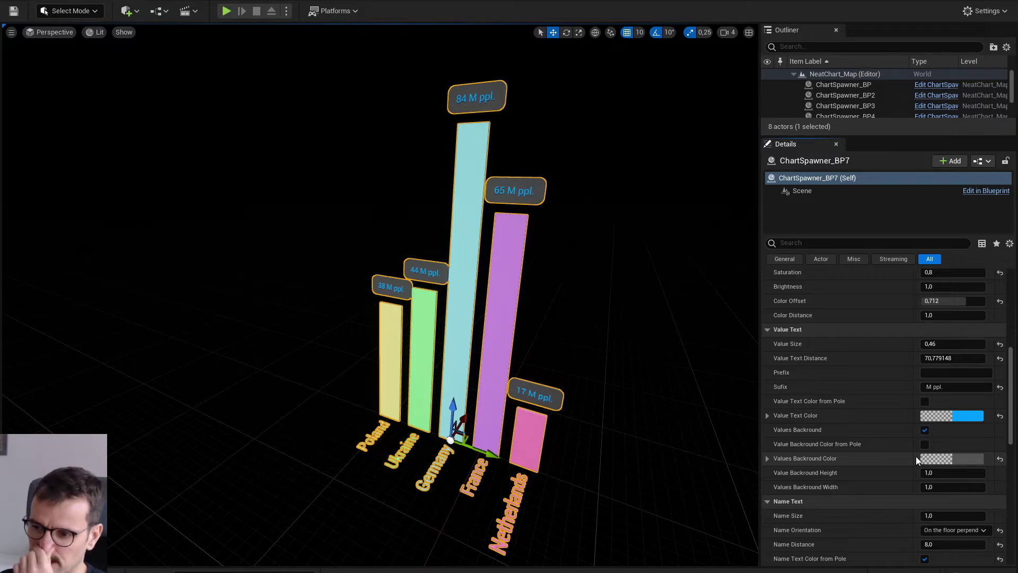
Enlarge the country name labels to a Name Size of about 1.04.
scroll(880, 419, down, 3)
scroll(881, 419, down, 1)
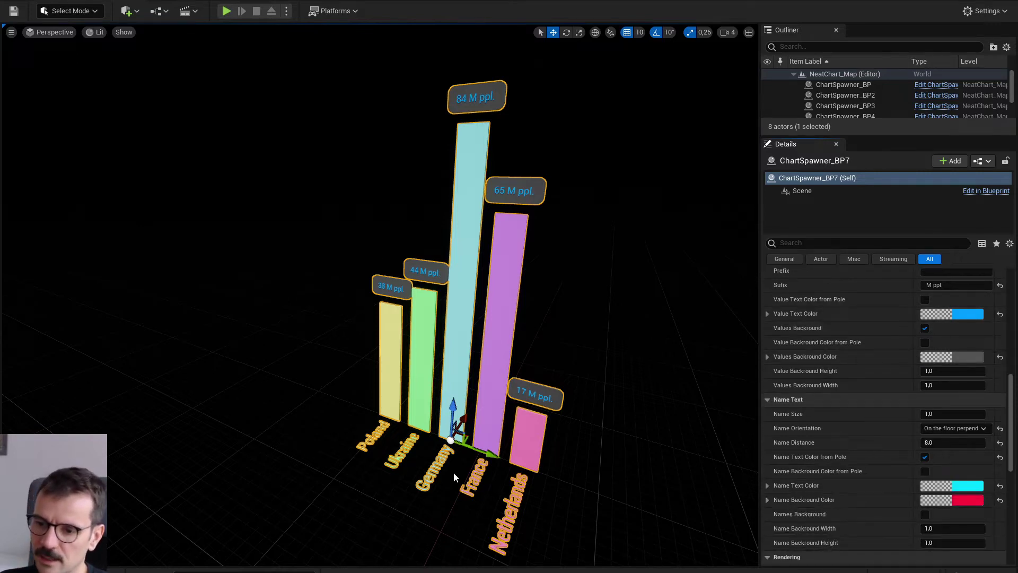
key(w)
right_drag(620, 462, 599, 499)
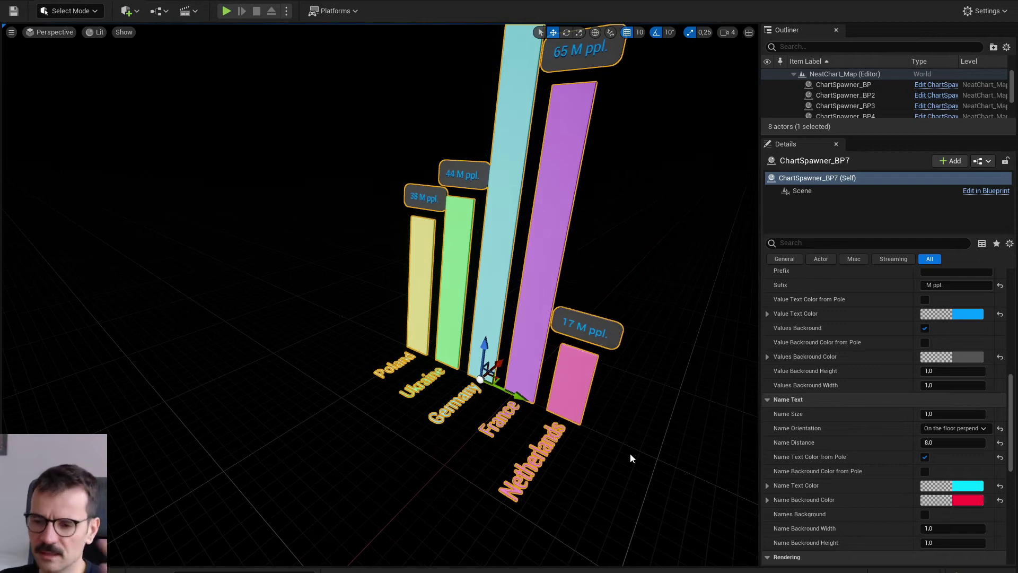
click(577, 366)
right_drag(671, 369, 682, 389)
key(w)
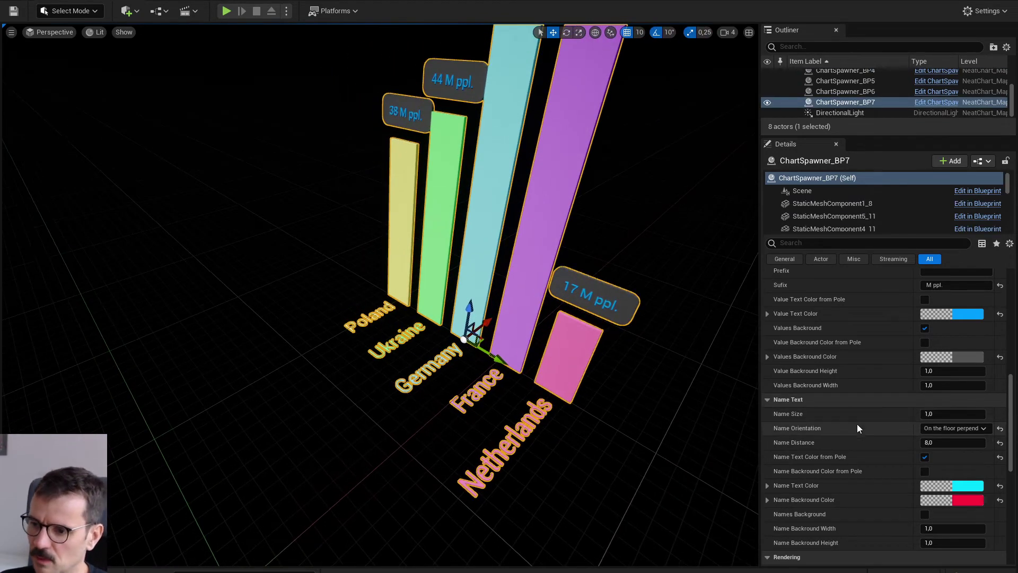
drag(928, 414, 940, 414)
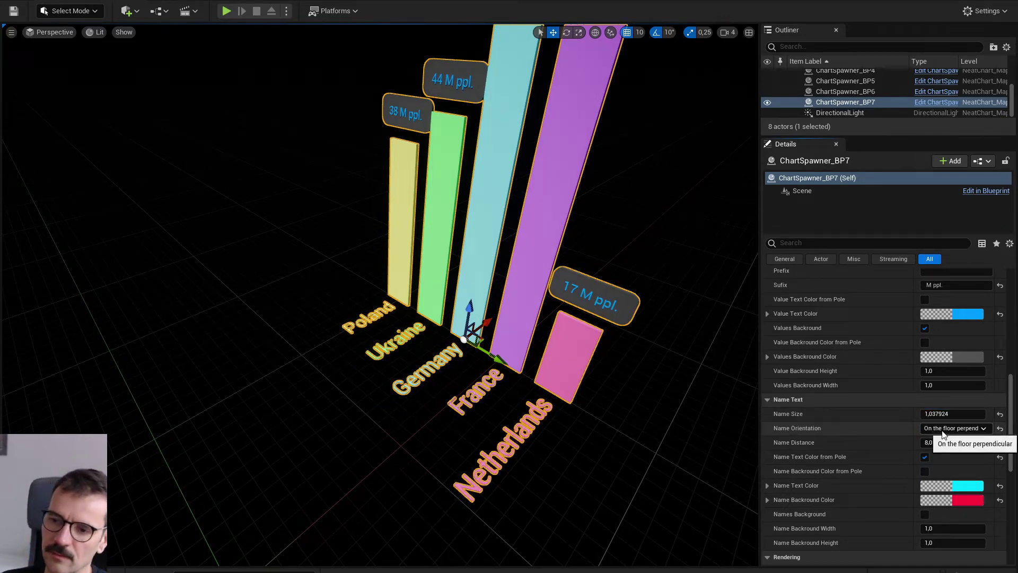
Set the Name Orientation to Horizontal with the Names Background on, and reduce the Name Size to about 0.62.
click(944, 429)
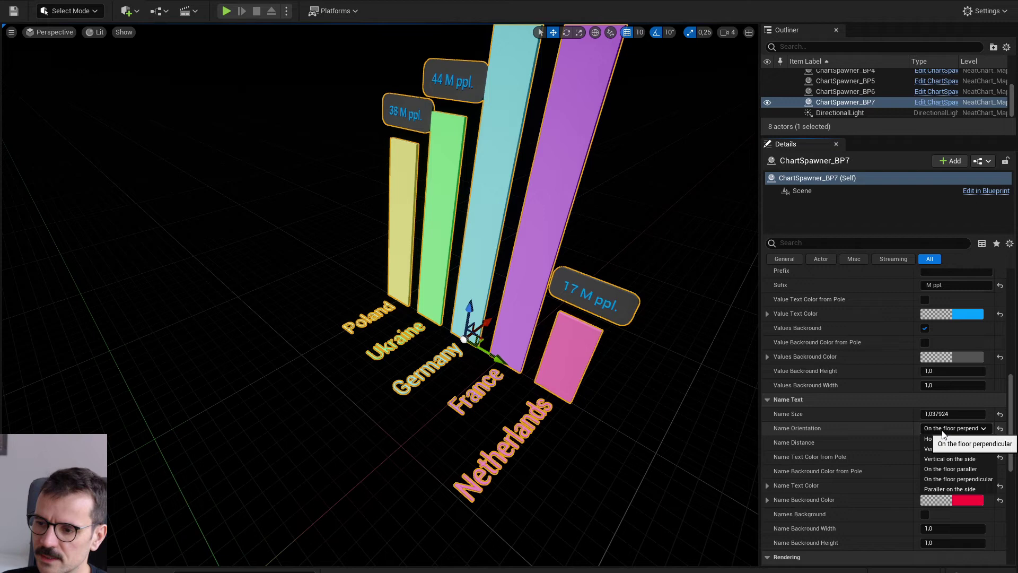
click(950, 440)
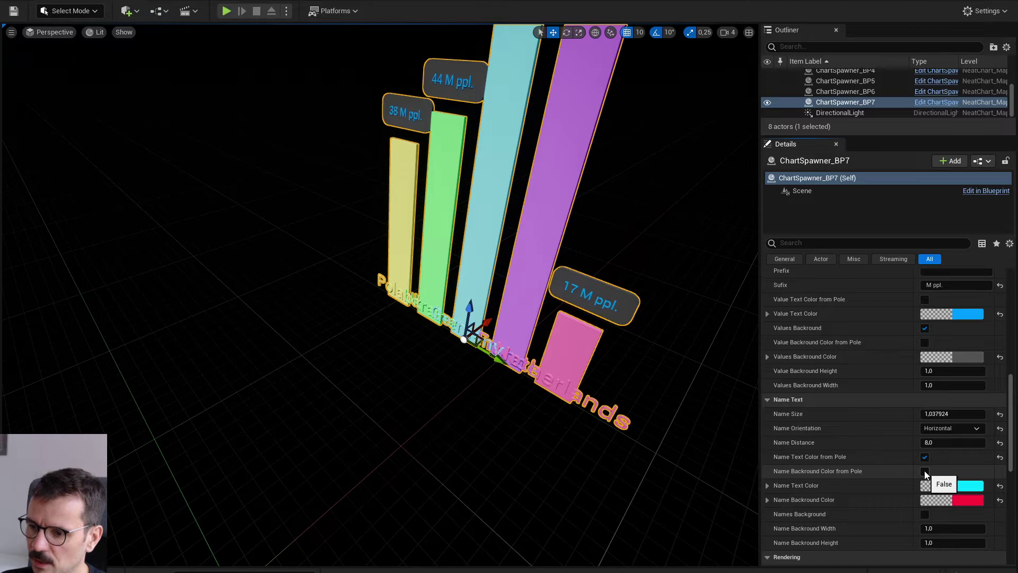
click(925, 516)
right_drag(530, 329, 562, 289)
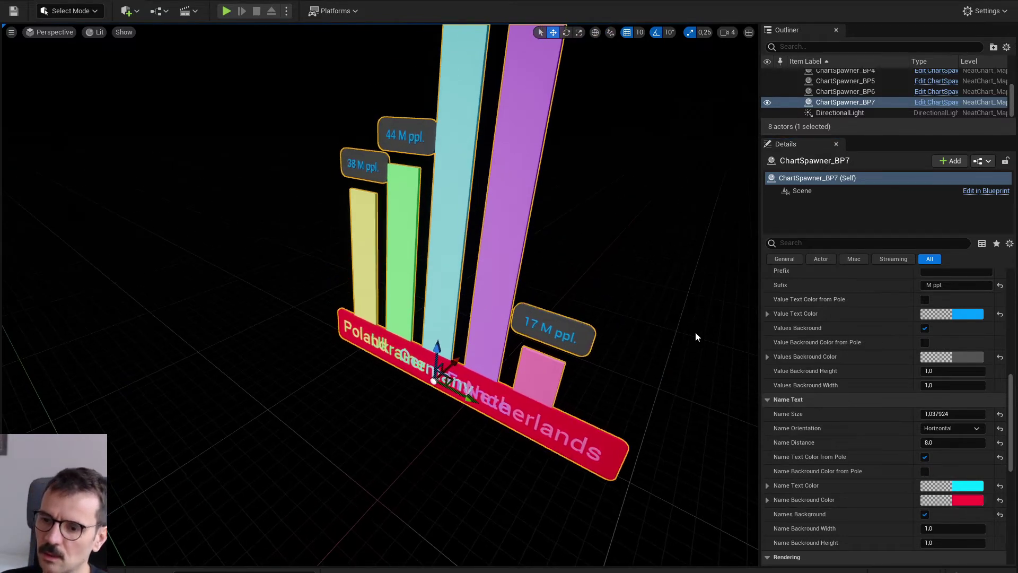
mouse_move(949, 414)
mouse_down()
mouse_move(918, 414)
mouse_move(956, 414)
mouse_up()
Set the Name Orientation to Vertical in the middle, with the Names Background and the pole-based name text colour turned off.
click(950, 430)
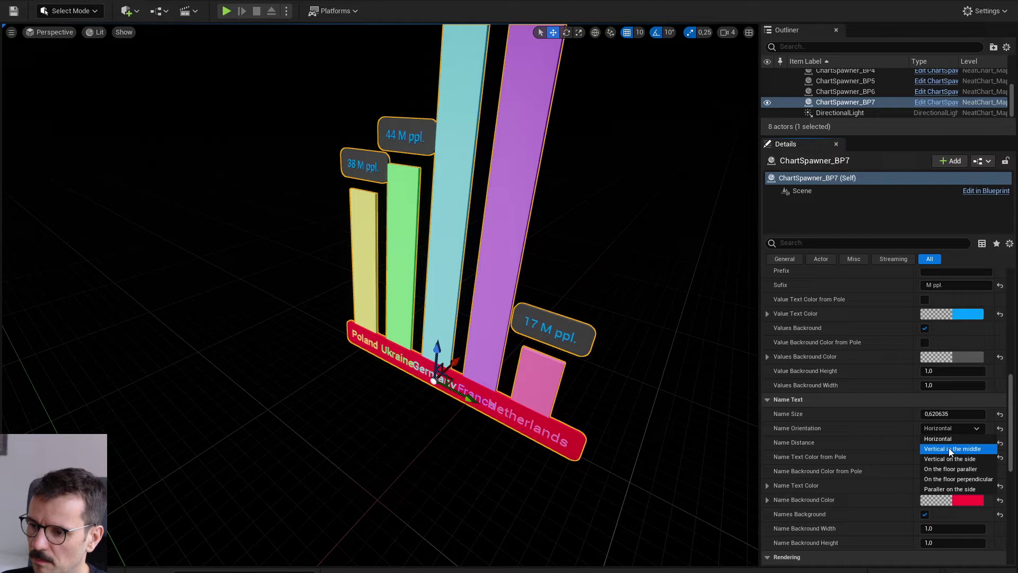
click(949, 448)
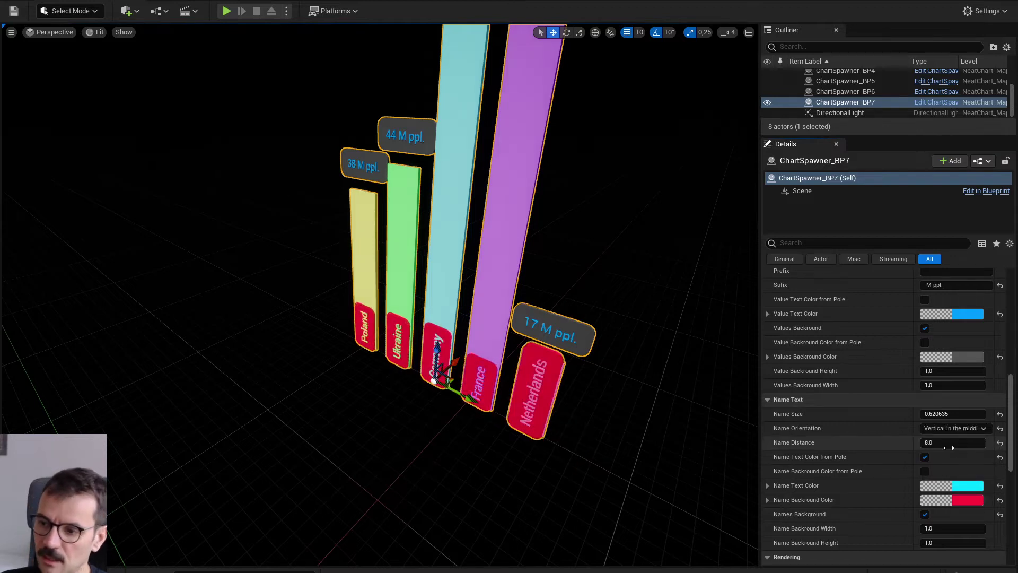
click(925, 514)
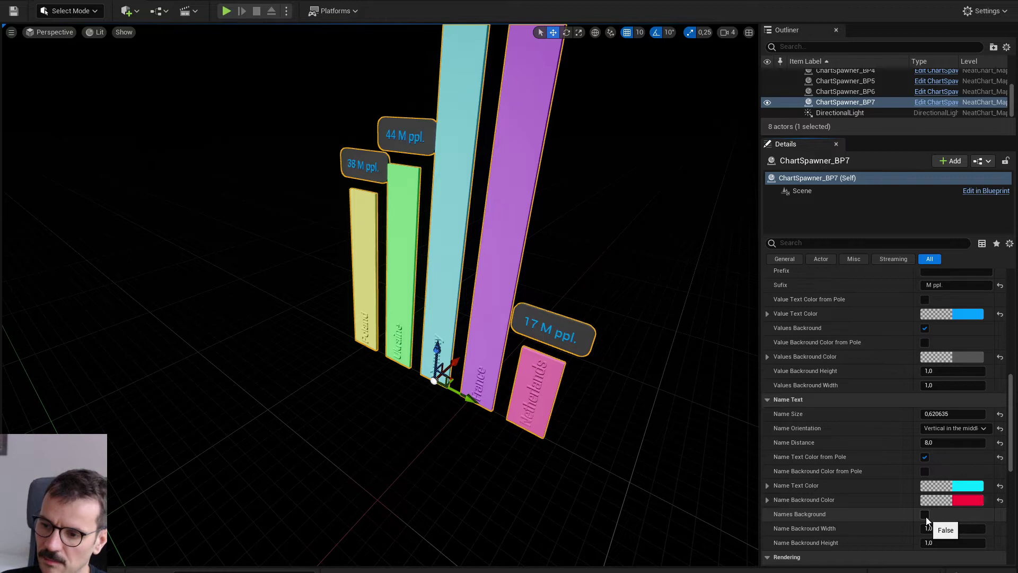
click(924, 457)
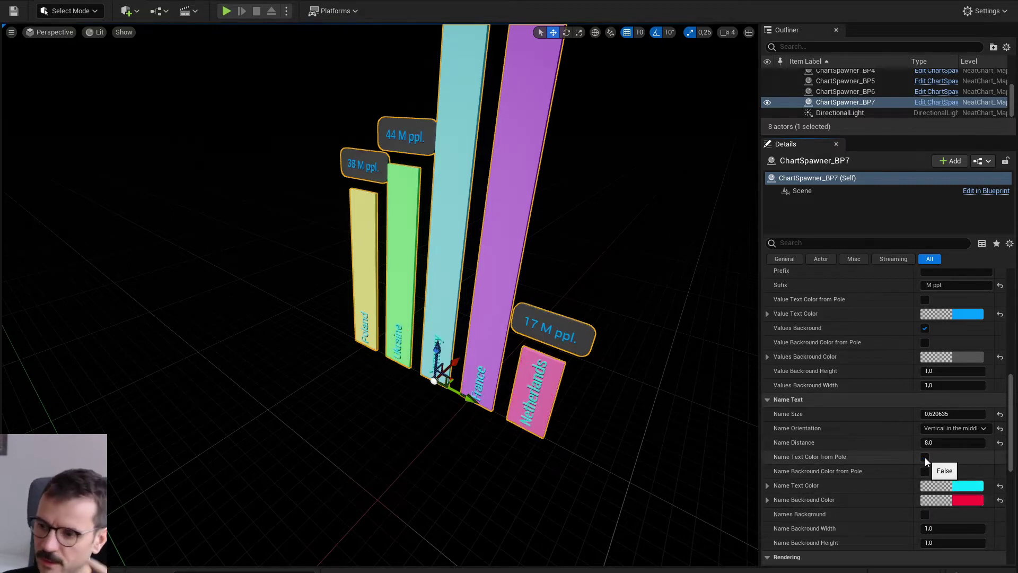
Set the Name Orientation to Vertical on the side and increase the bars' Distance to about 43.04.
click(961, 428)
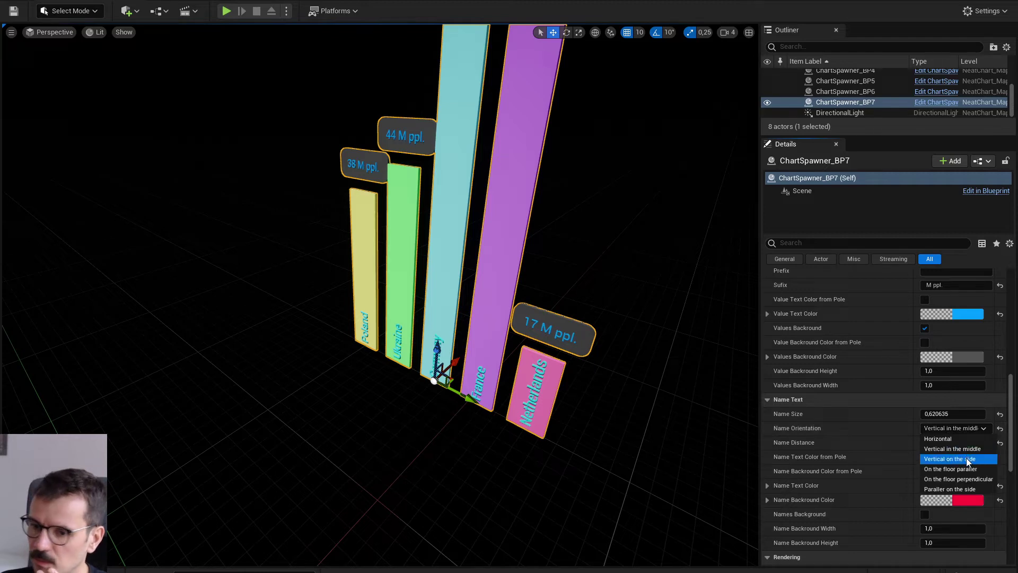
click(949, 458)
scroll(723, 364, up, 5)
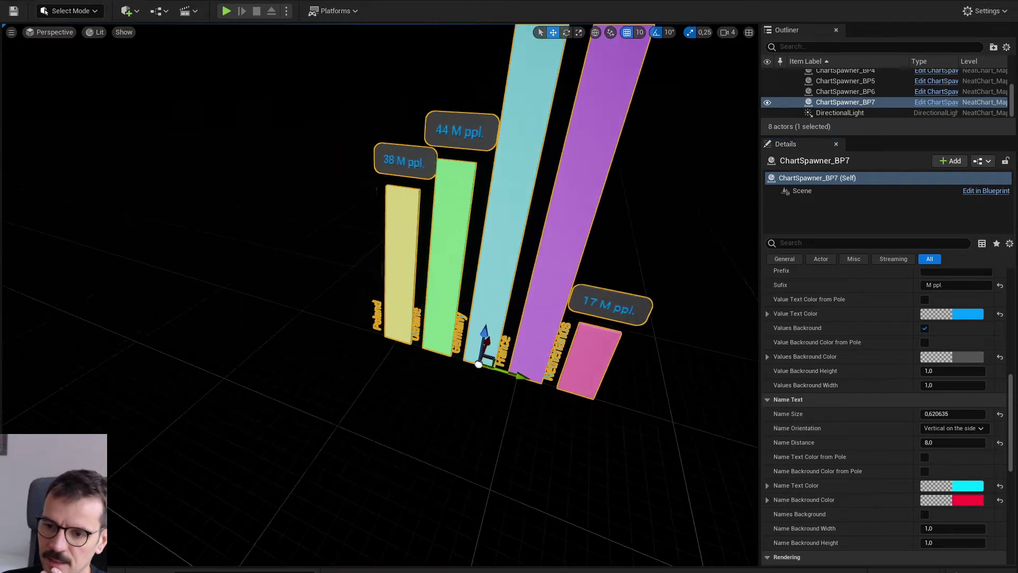
scroll(968, 407, up, 10)
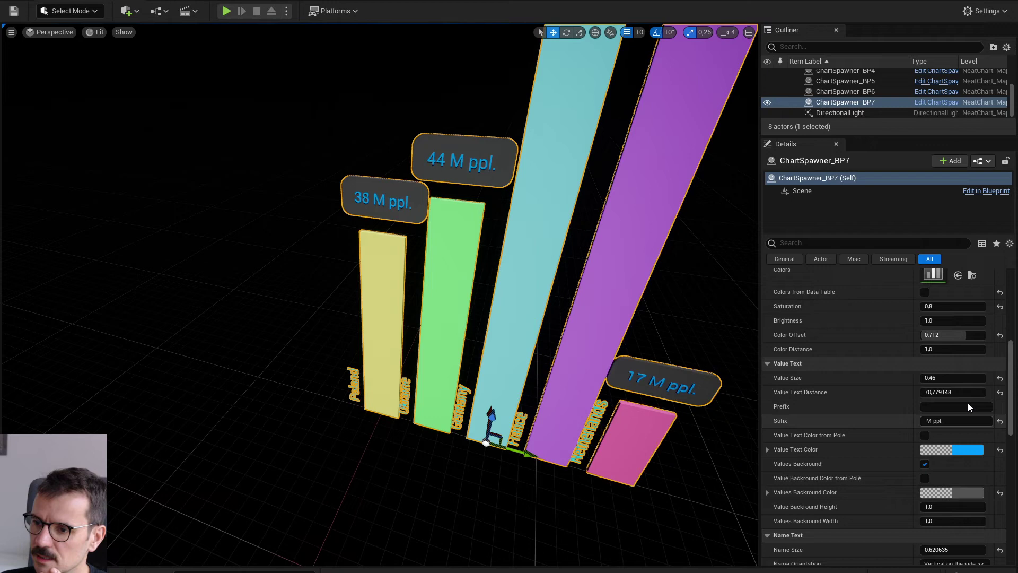
scroll(962, 399, up, 2)
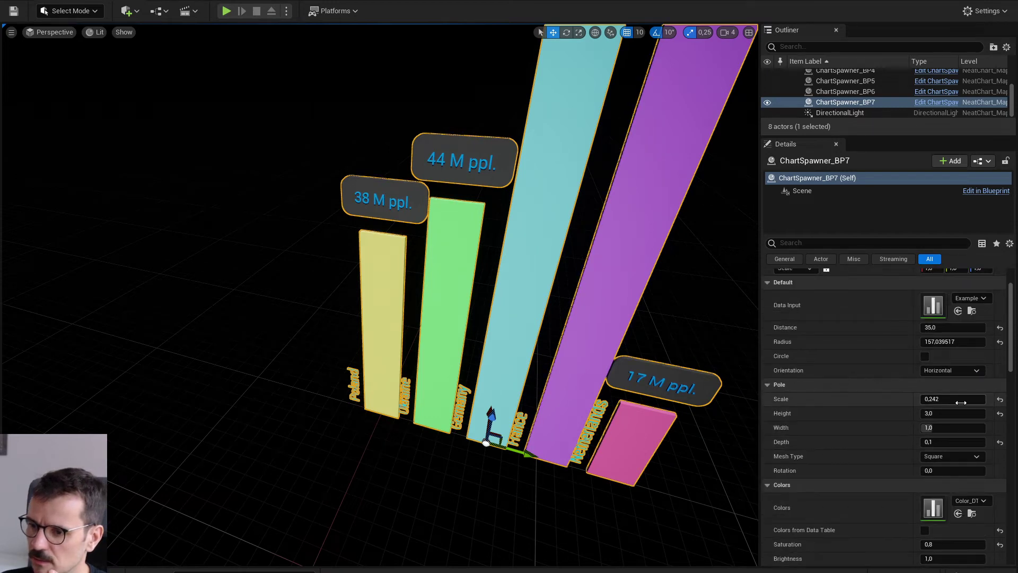
drag(946, 327, 976, 328)
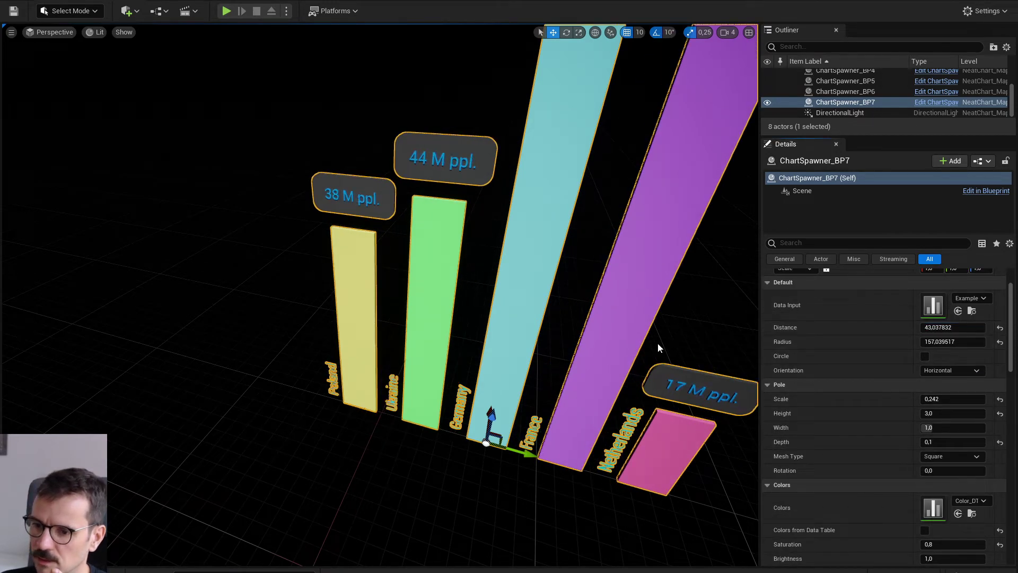
Try the On the floor paraller and On the floor perpendicular name orientations, finishing with Paraller on the side.
scroll(896, 442, down, 3)
scroll(897, 440, down, 4)
scroll(908, 416, down, 4)
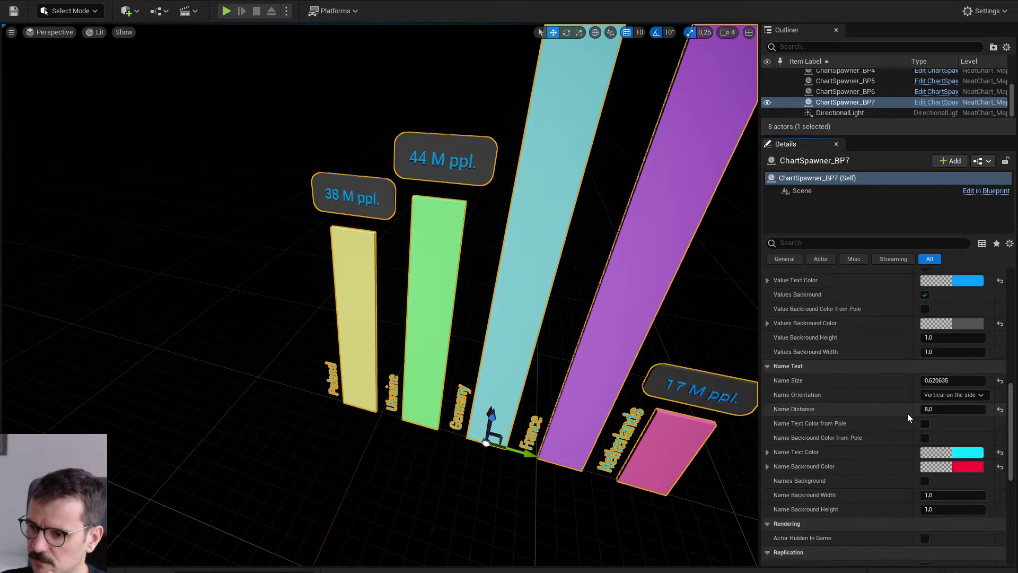
click(952, 394)
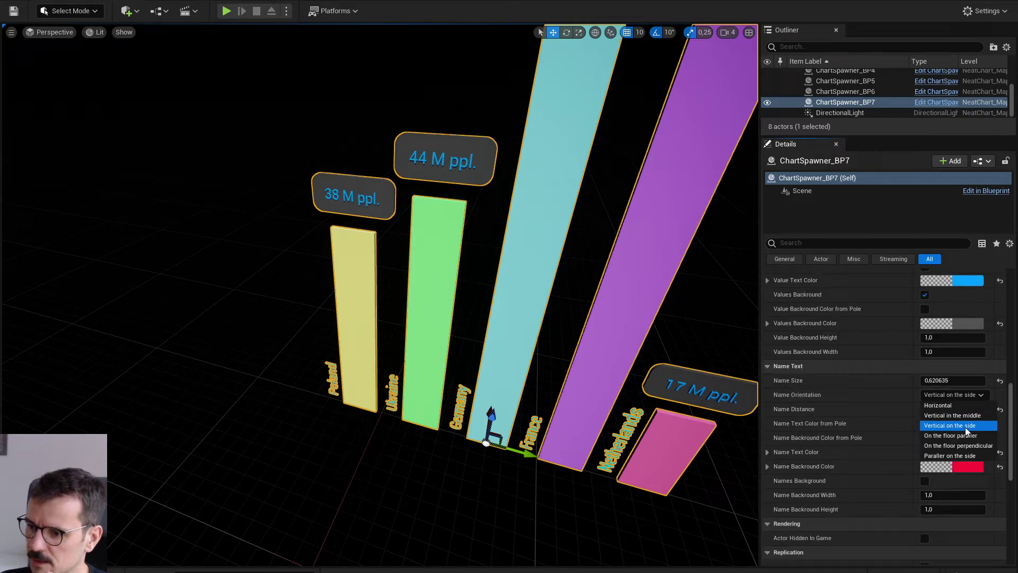
click(955, 435)
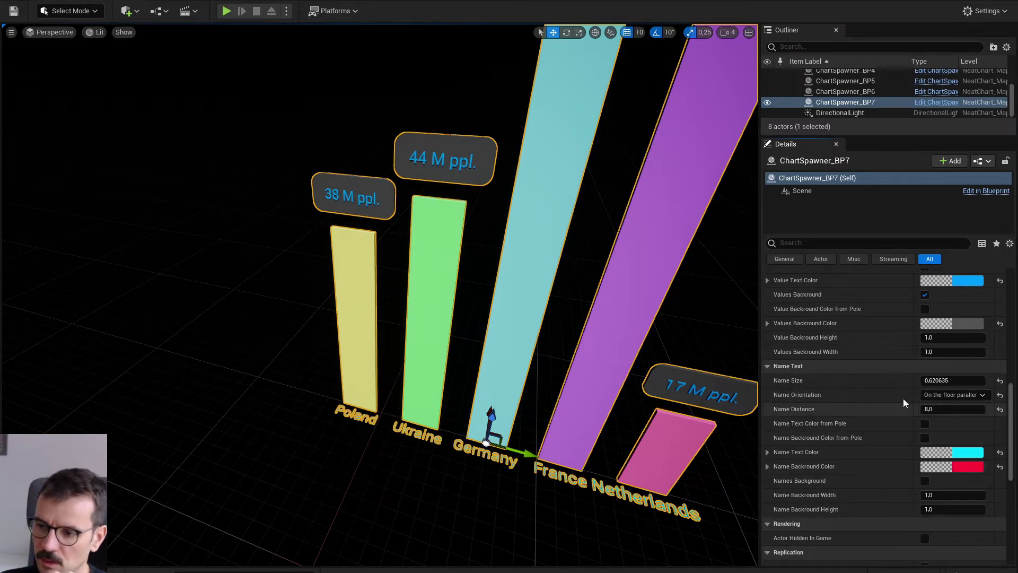
click(955, 395)
click(975, 447)
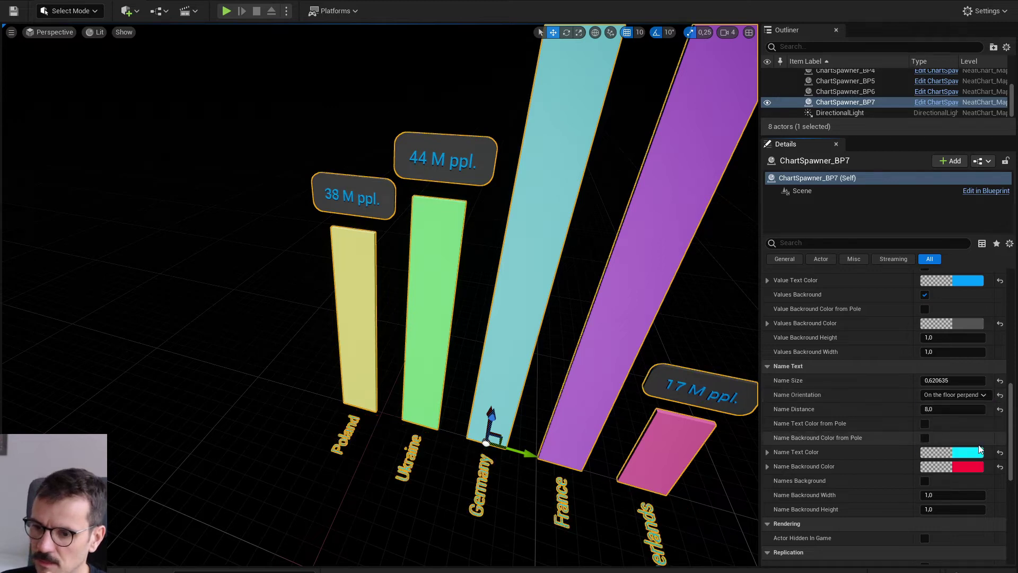
click(974, 395)
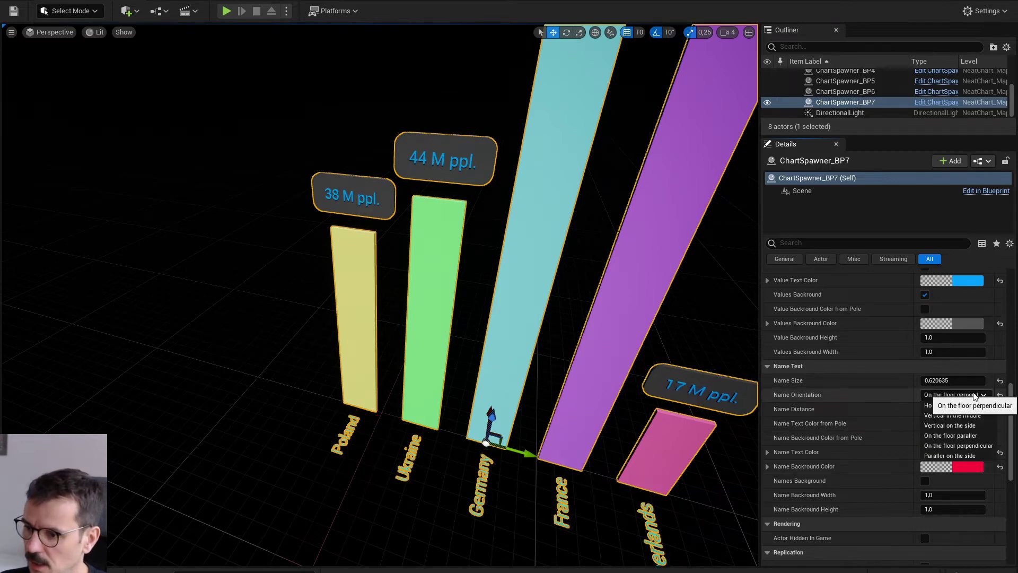
click(965, 457)
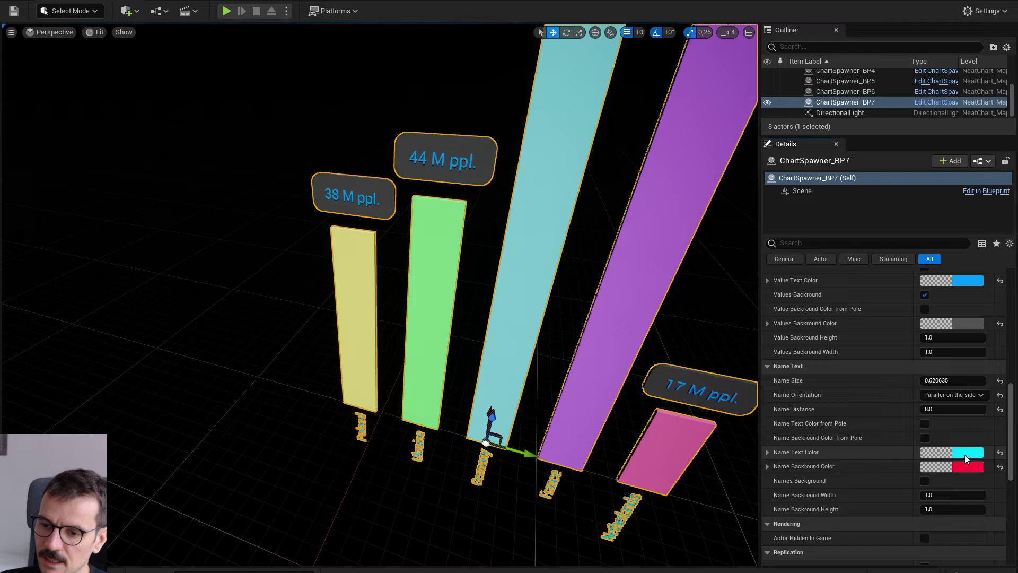
Change the chart's overall Orientation to Vertical and view the resulting sideways bars from the front.
scroll(896, 397, up, 5)
scroll(899, 406, up, 4)
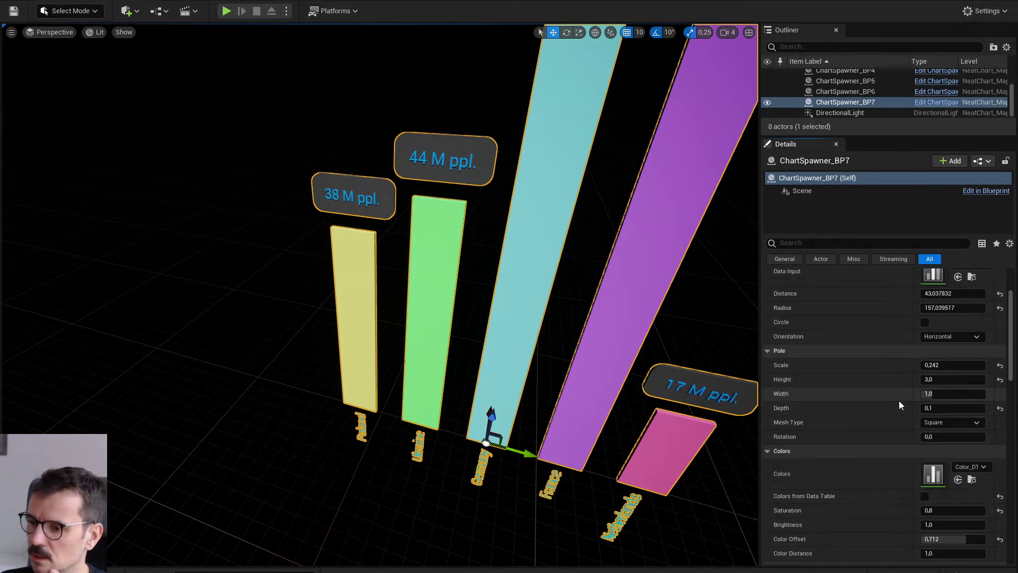
click(957, 338)
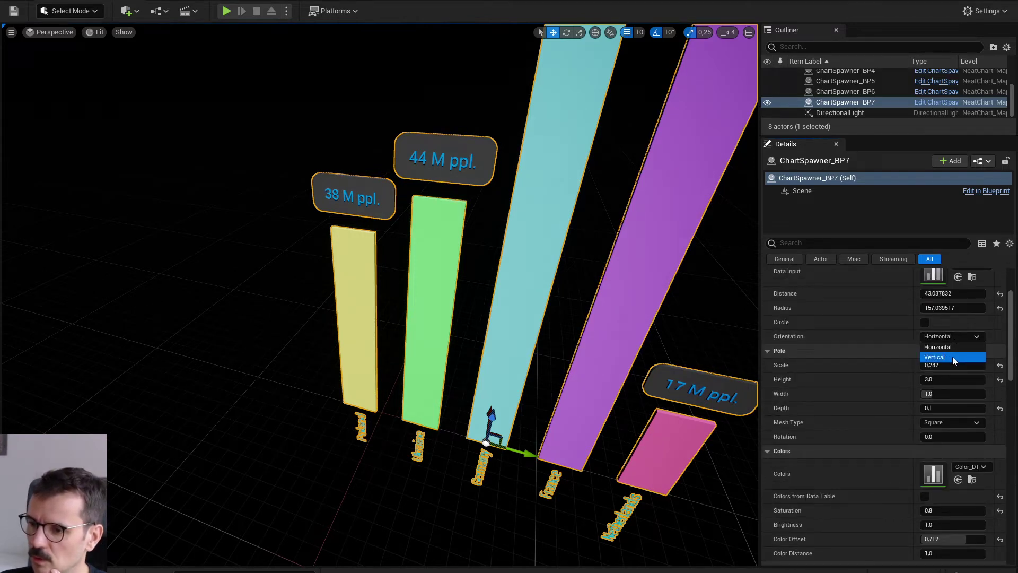
click(934, 357)
key(w)
right_drag(477, 318, 510, 326)
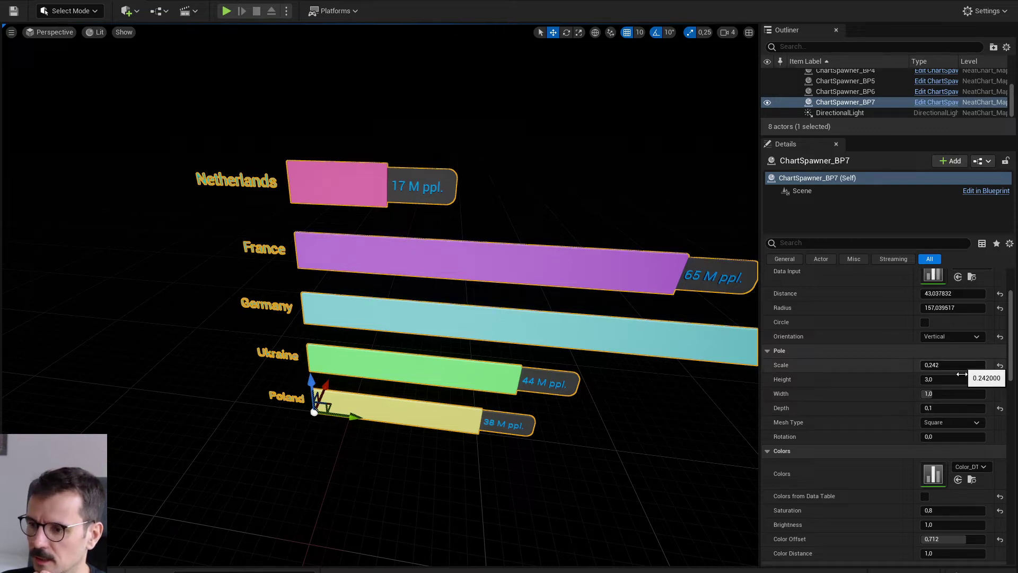
Increase the Value Text Distance to about 142.44 to move the value labels away from the bar ends.
scroll(895, 455, down, 10)
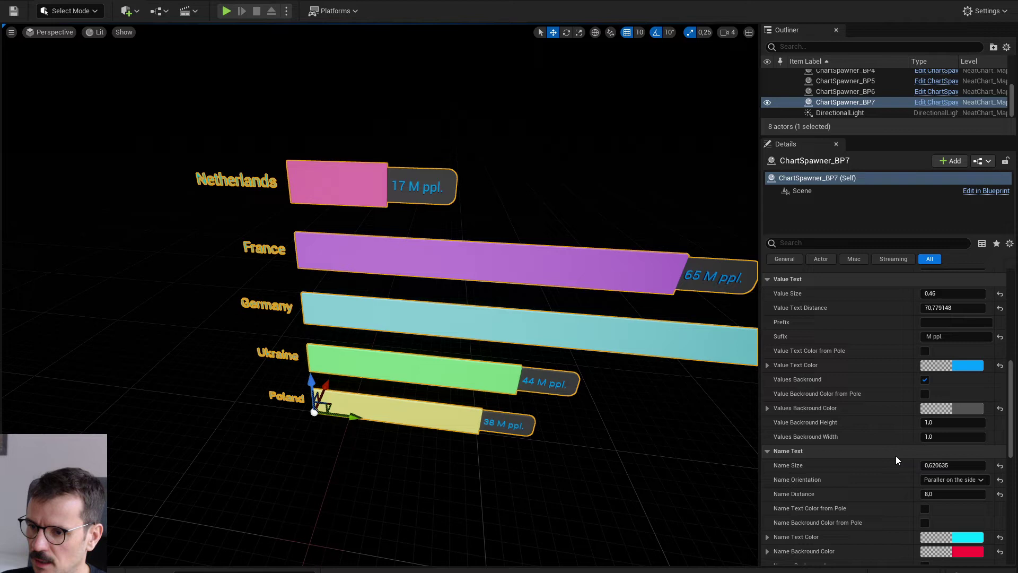
scroll(895, 456, up, 3)
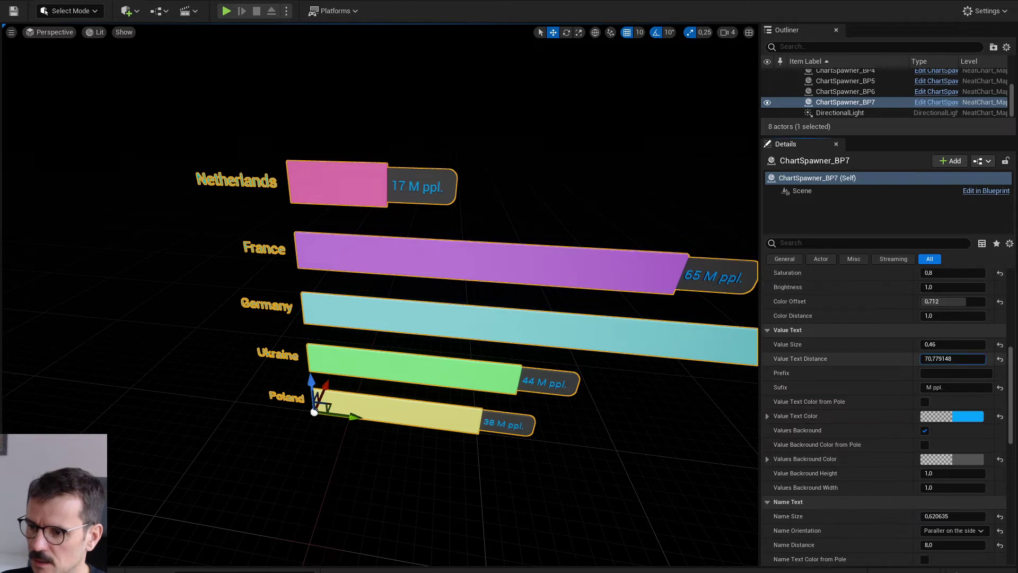
drag(953, 359, 981, 359)
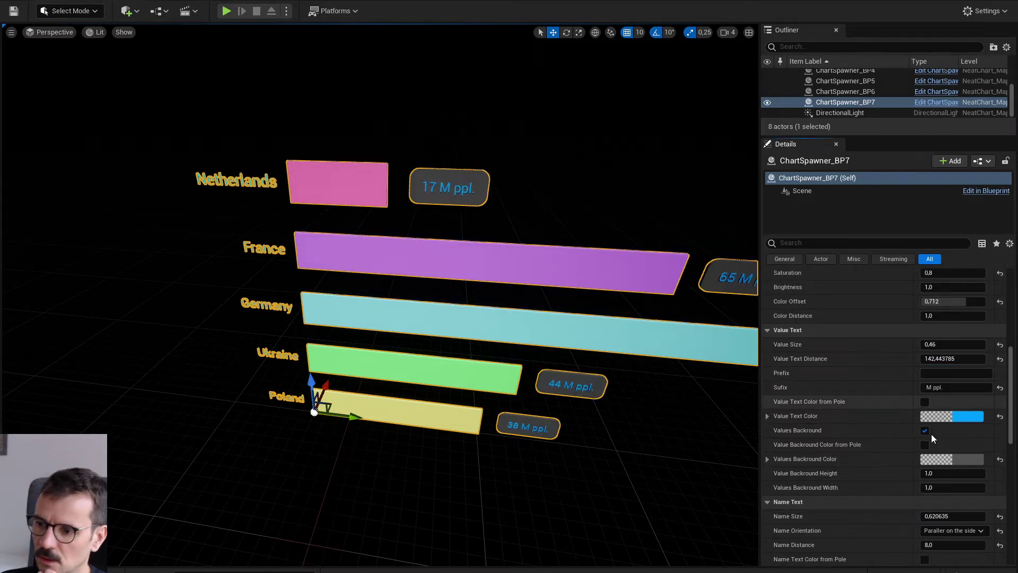
scroll(929, 478, down, 5)
scroll(928, 482, down, 3)
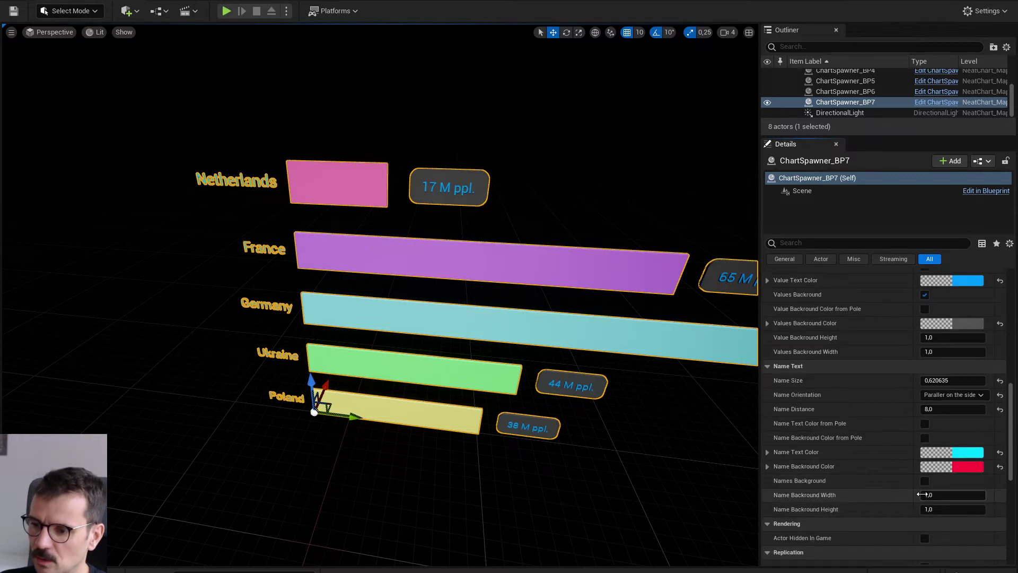
Try the Names Background on the chart's name labels and switch it off again.
click(924, 481)
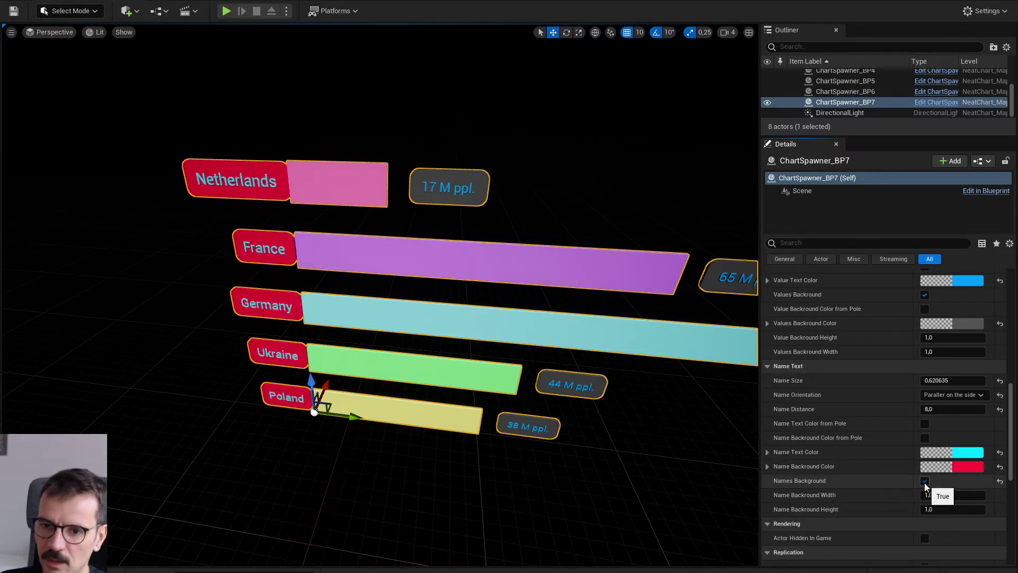
click(924, 481)
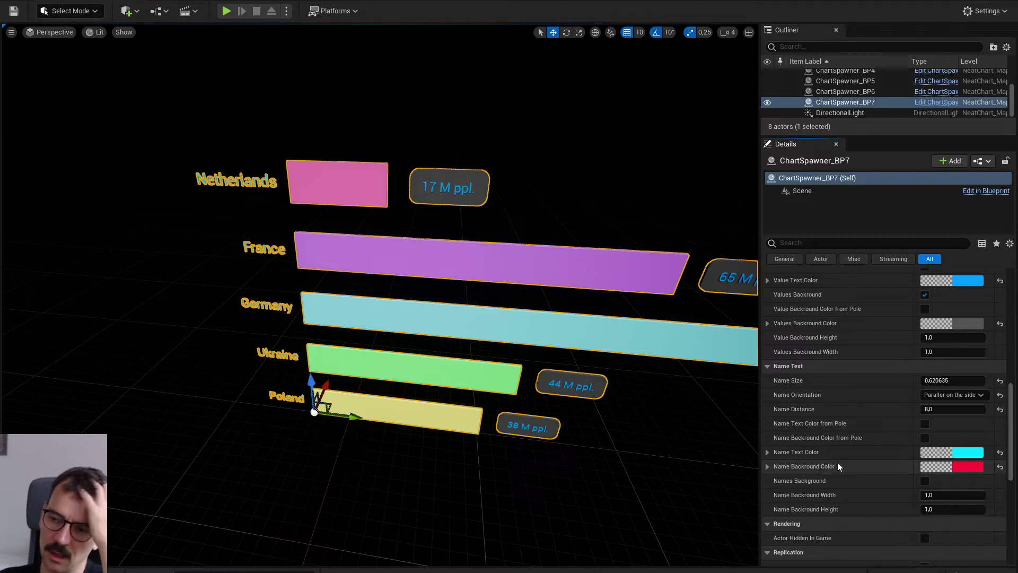
Set the chart's overall Orientation back to Horizontal so the bars stand upright.
scroll(888, 465, up, 5)
scroll(889, 464, up, 2)
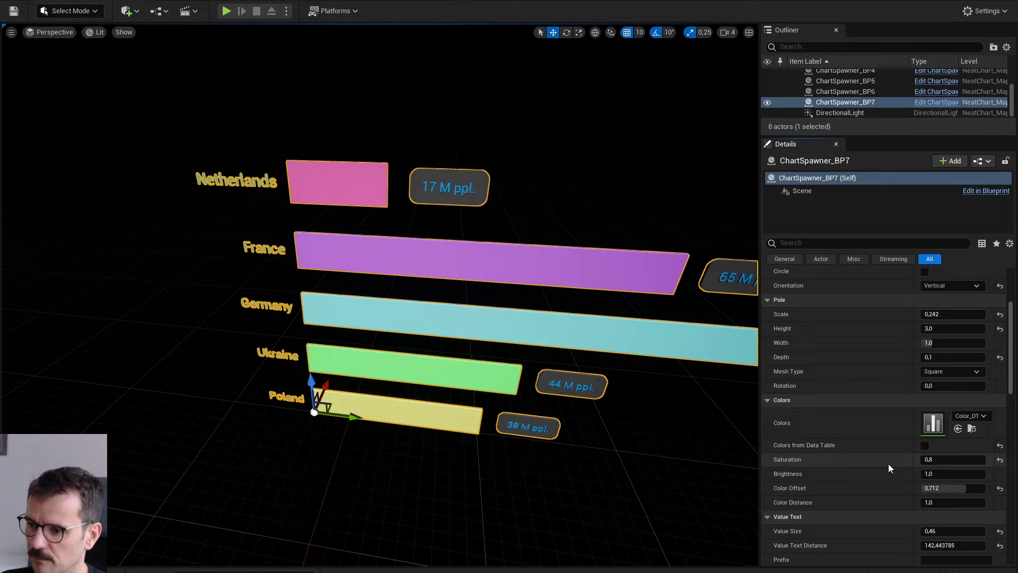
scroll(888, 465, up, 2)
scroll(888, 466, up, 1)
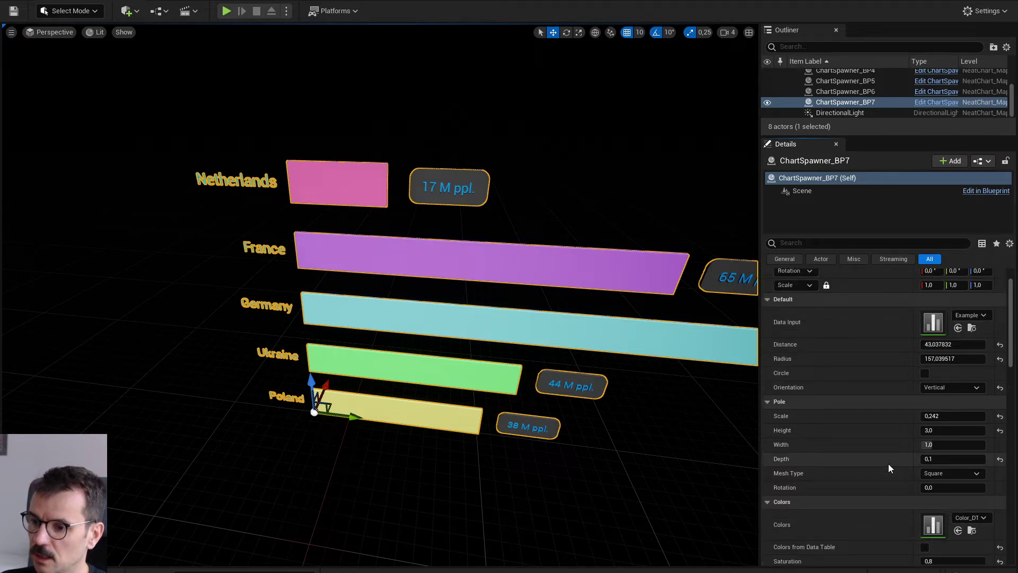
click(942, 387)
click(942, 398)
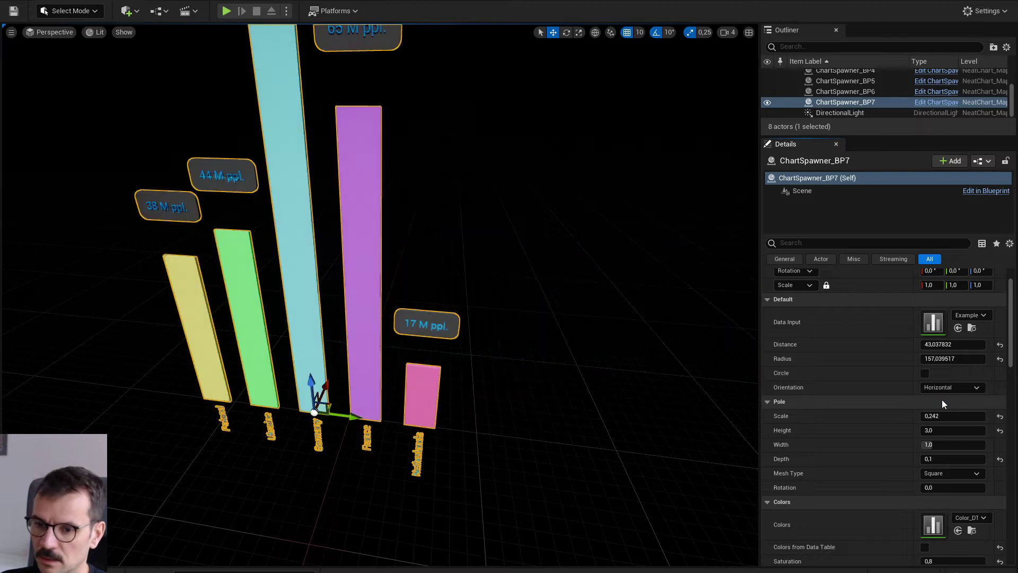
Arrange the bars in a circle and adjust Distance to about 53.08 and Radius to about 110.23.
click(925, 373)
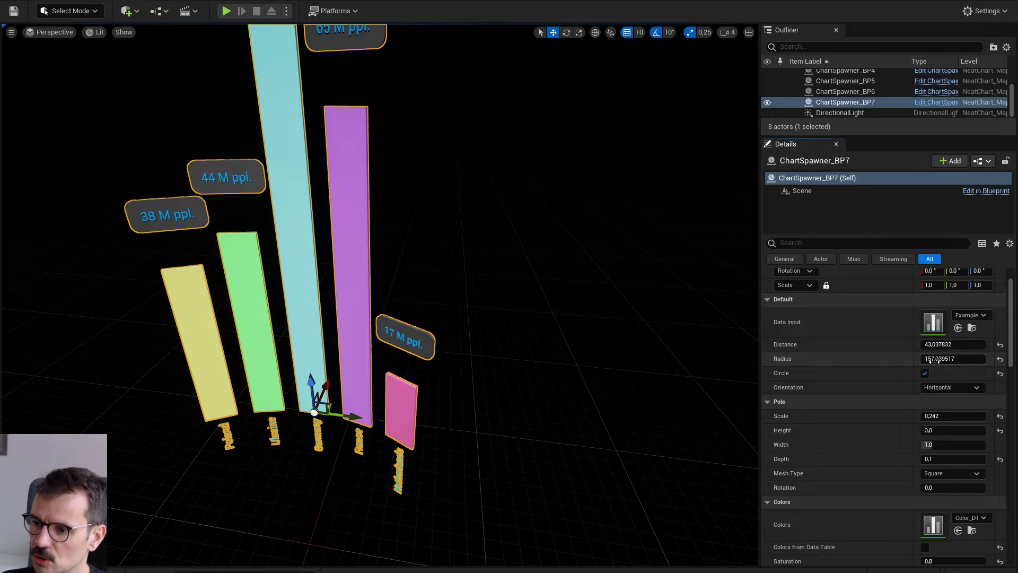
mouse_move(952, 358)
mouse_down()
mouse_move(913, 359)
mouse_move(983, 344)
mouse_move(965, 344)
mouse_up()
mouse_move(592, 320)
right_down()
mouse_move(609, 334)
mouse_move(605, 344)
mouse_move(593, 320)
right_up()
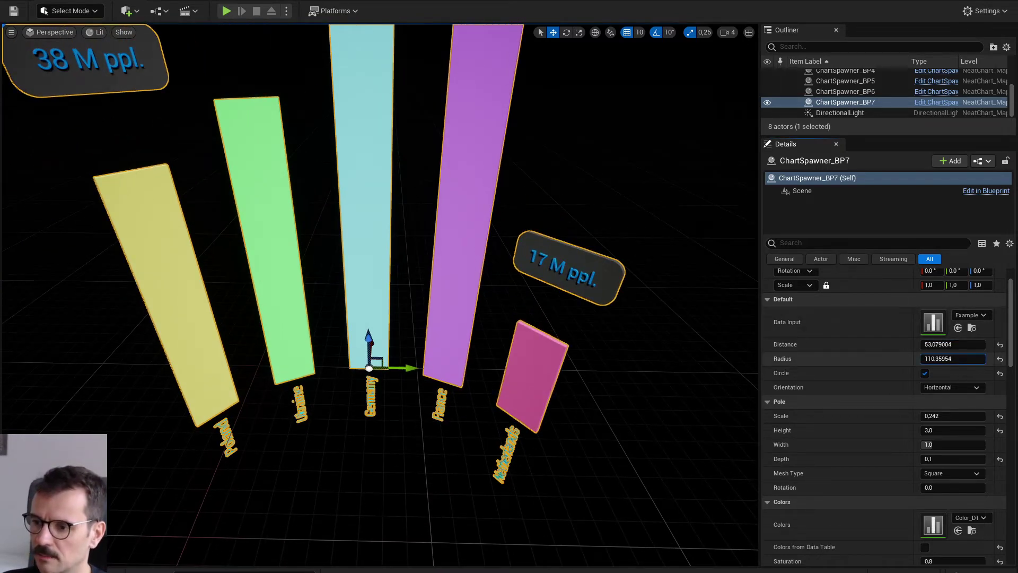
mouse_move(955, 359)
mouse_down()
mouse_move(986, 359)
mouse_move(965, 359)
mouse_up()
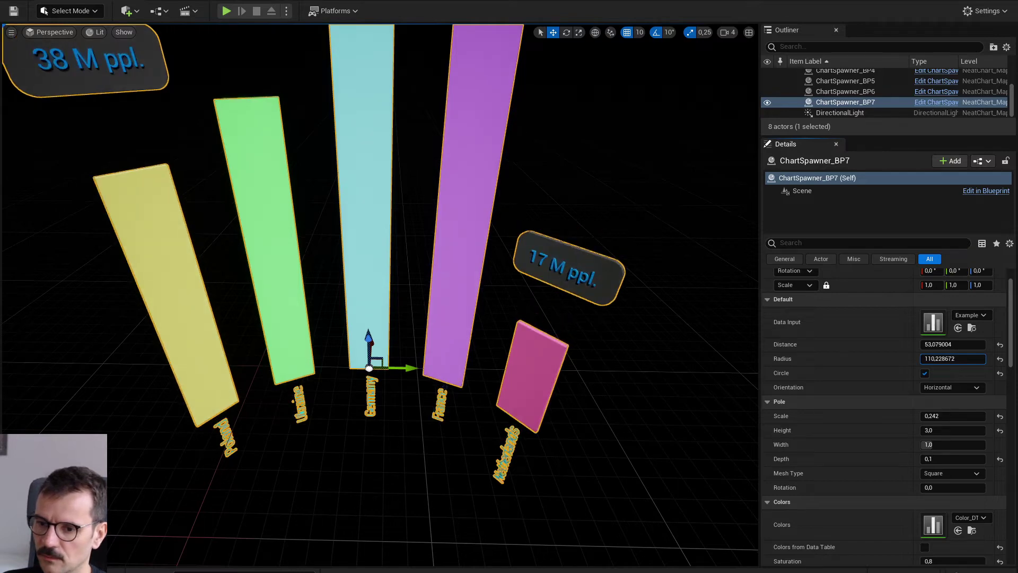
Turn off the Circle arrangement and increase the pole Scale to 0.258.
click(924, 374)
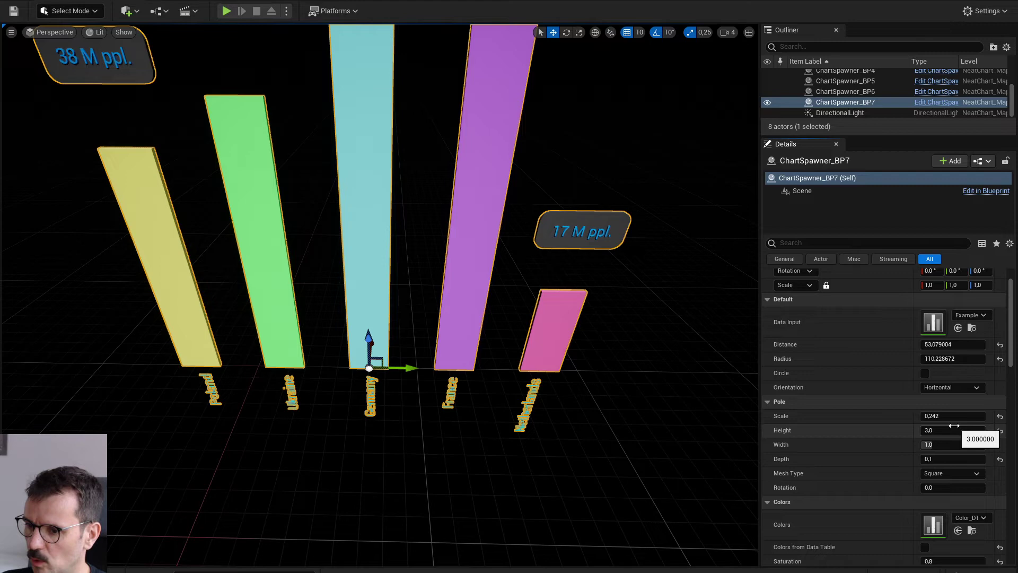
mouse_move(948, 416)
mouse_down()
mouse_move(960, 416)
mouse_move(949, 417)
mouse_up()
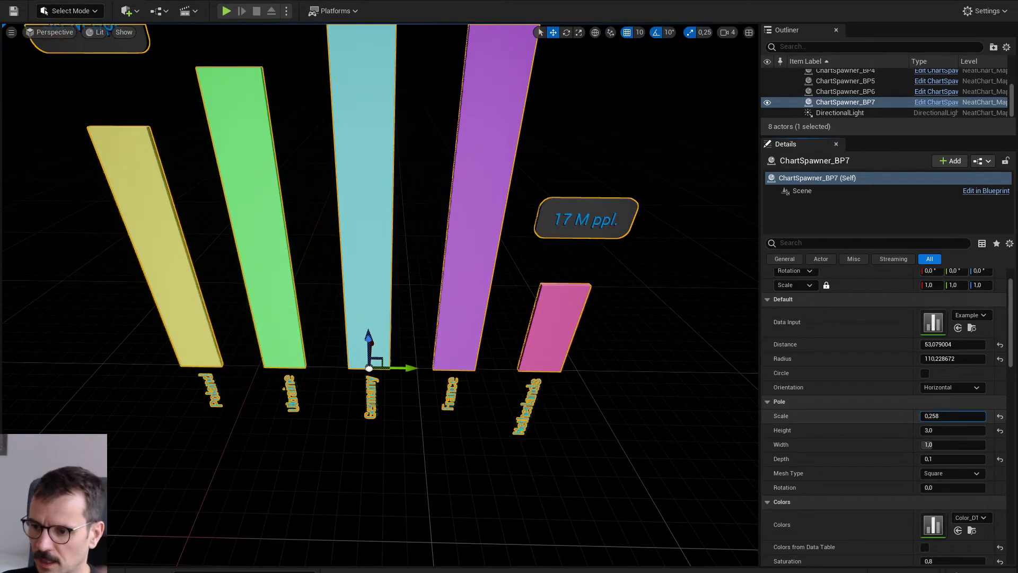
right_drag(583, 329, 544, 291)
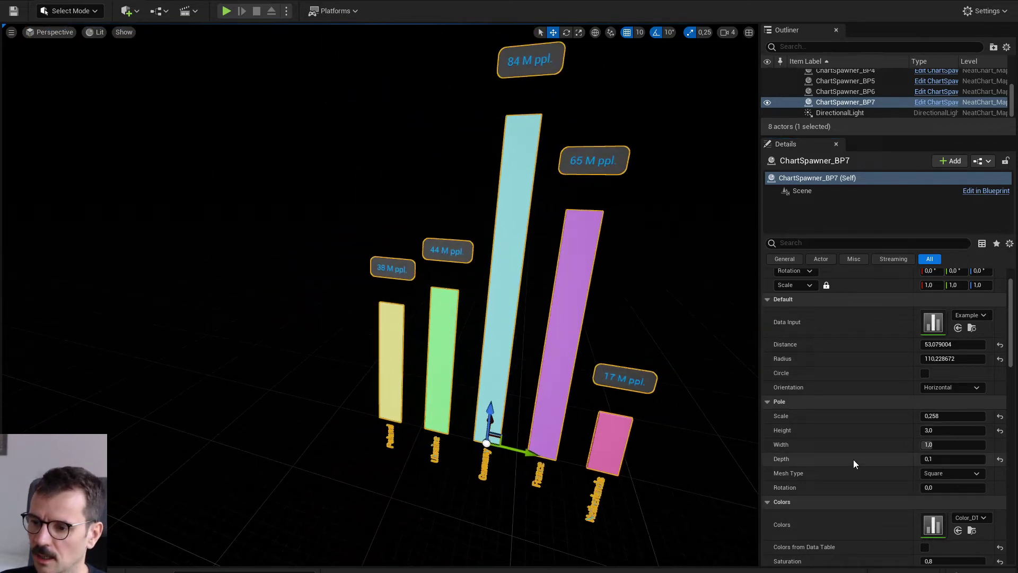
Increase the pole Height to about 3.48 and set the pole Depth to 1.
drag(939, 430, 939, 459)
right_drag(626, 382, 600, 378)
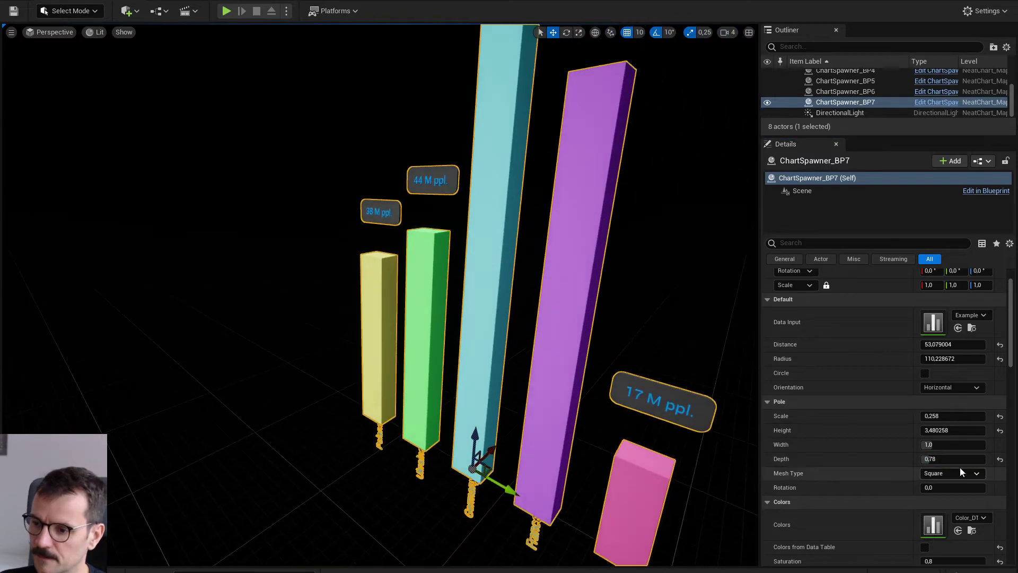
click(928, 459)
text(1)
key(Return)
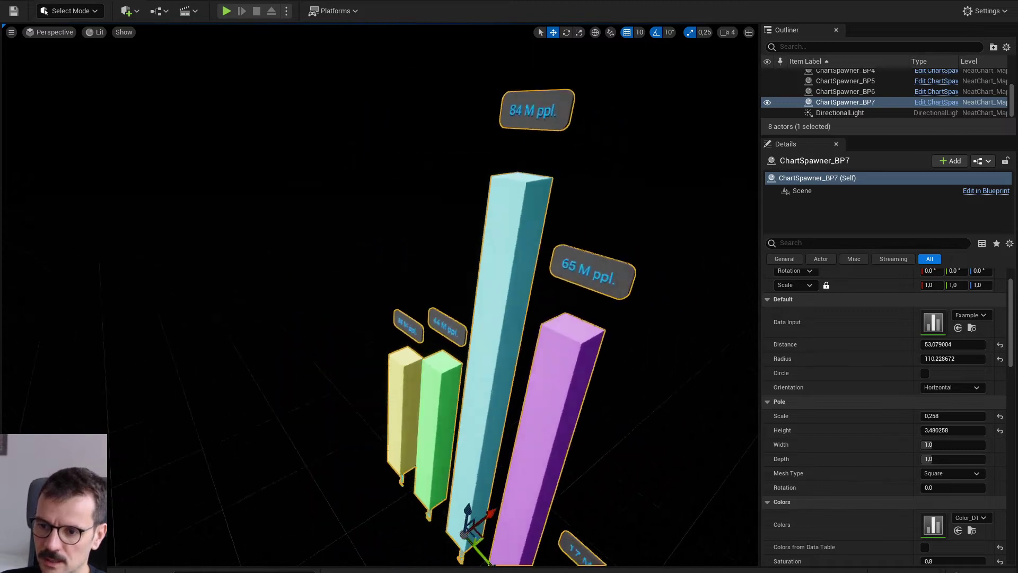
Try a pole Depth of 0.1 for flat bars and return it to 1.
click(945, 459)
text(0,2)
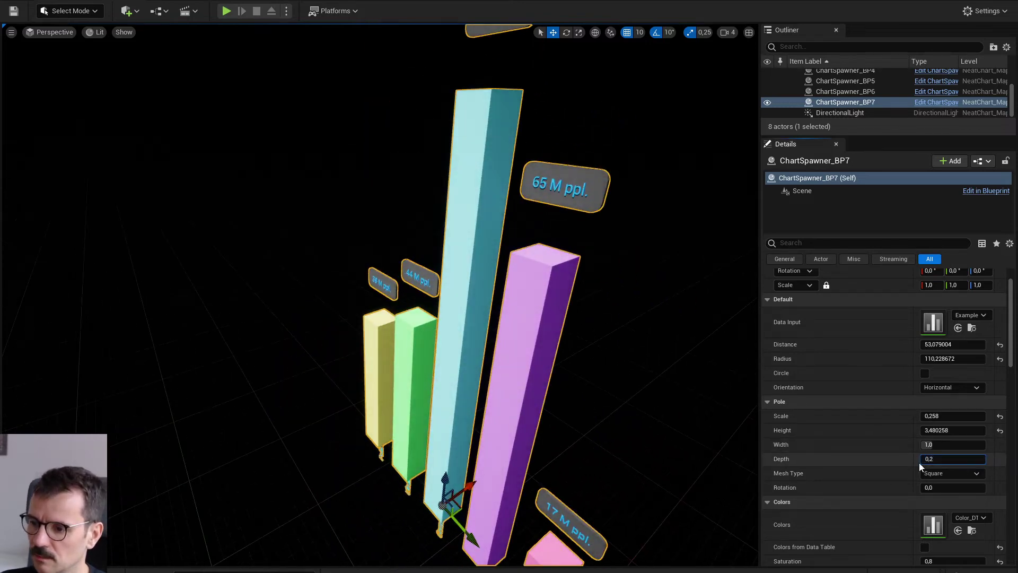
text(,1)
key(Return)
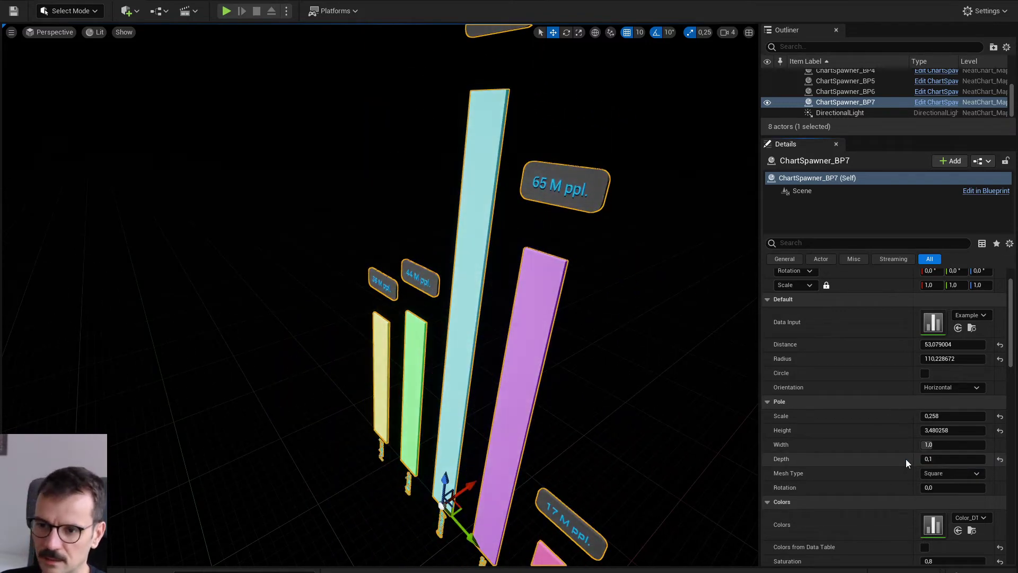
key(Return)
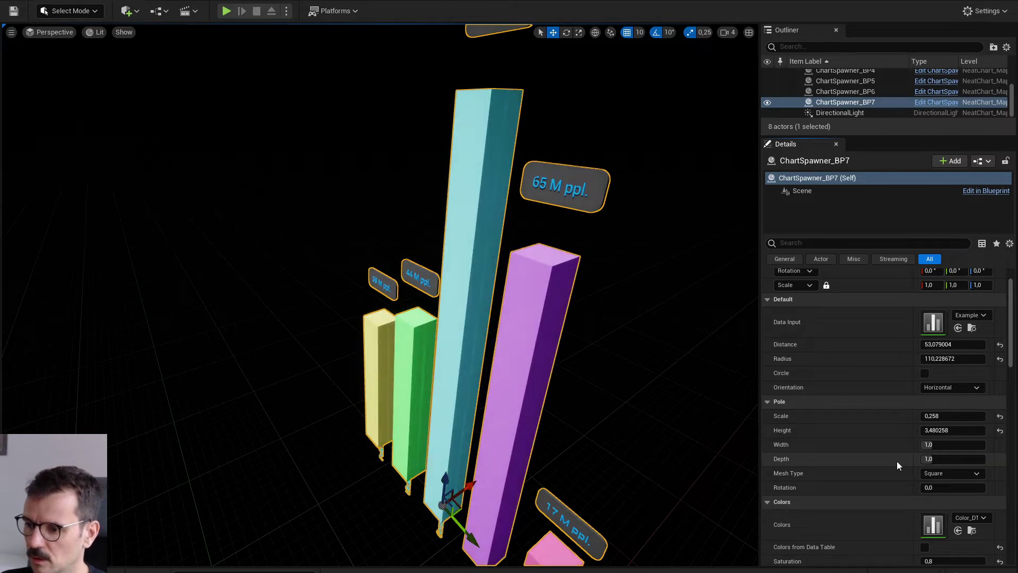
Rotate the square poles by about 43.2 and view them from a different angle.
mouse_move(928, 487)
mouse_down()
mouse_move(957, 487)
mouse_move(928, 487)
mouse_up()
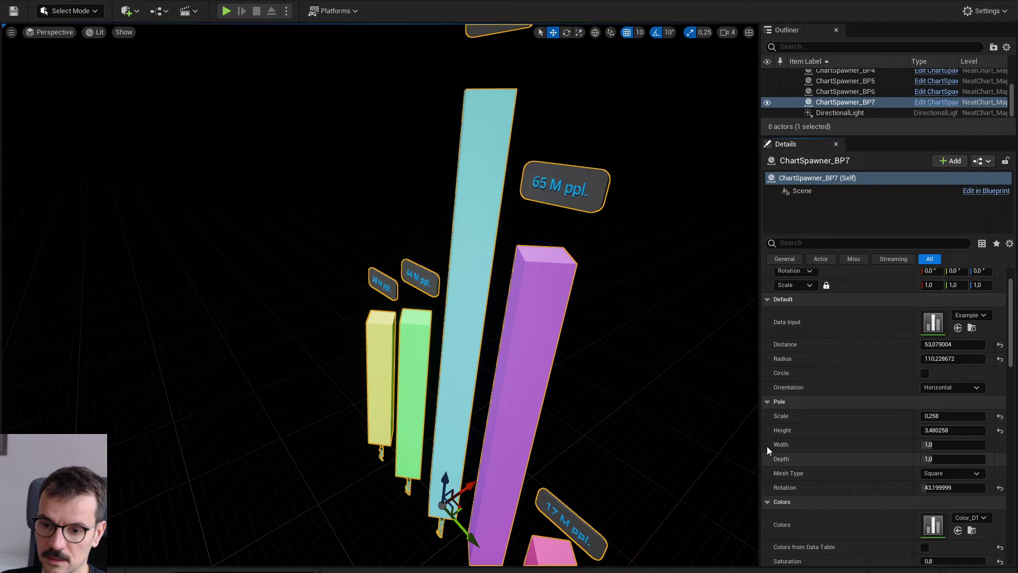
middle_drag(610, 360, 631, 408)
right_drag(631, 408, 605, 398)
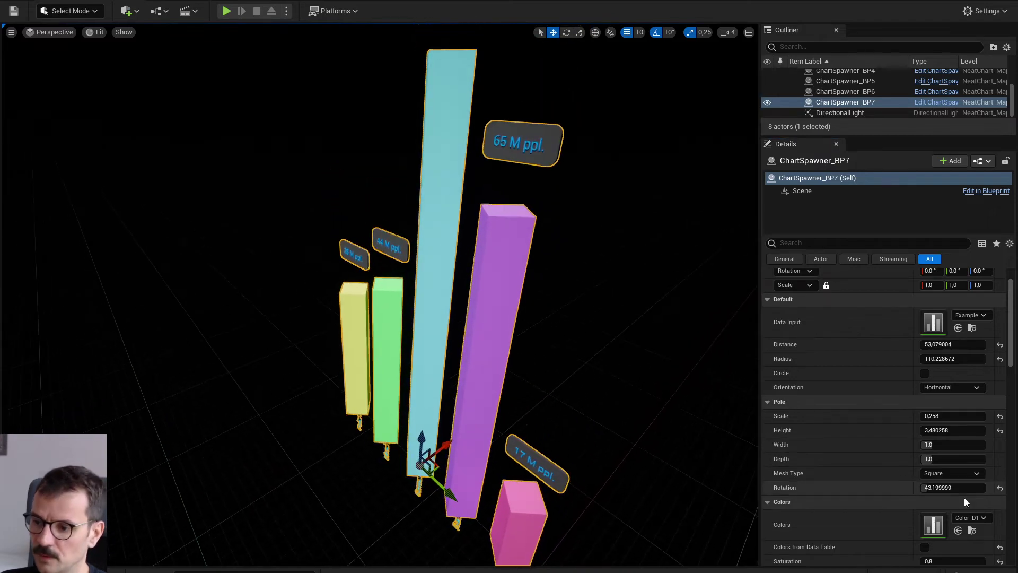
Try the Cylinder, Cone and Piramid mesh types for the poles, finishing with Triangle.
click(959, 474)
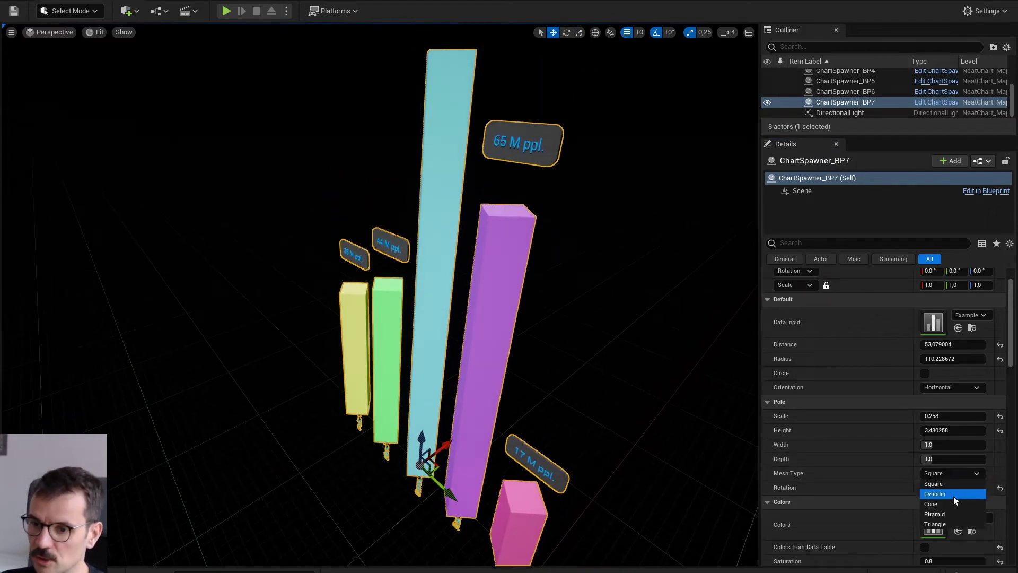
click(953, 496)
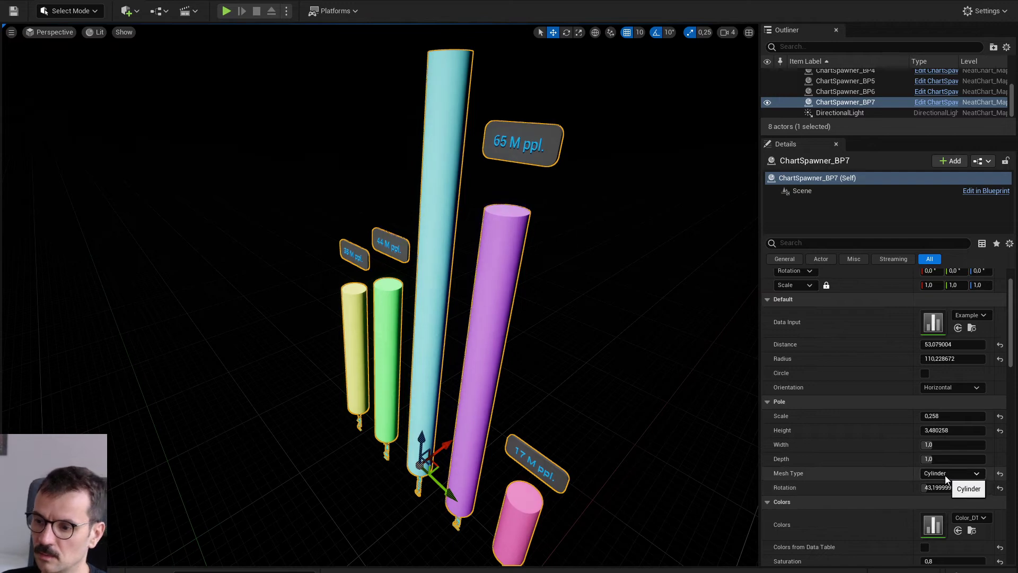
click(950, 473)
click(946, 503)
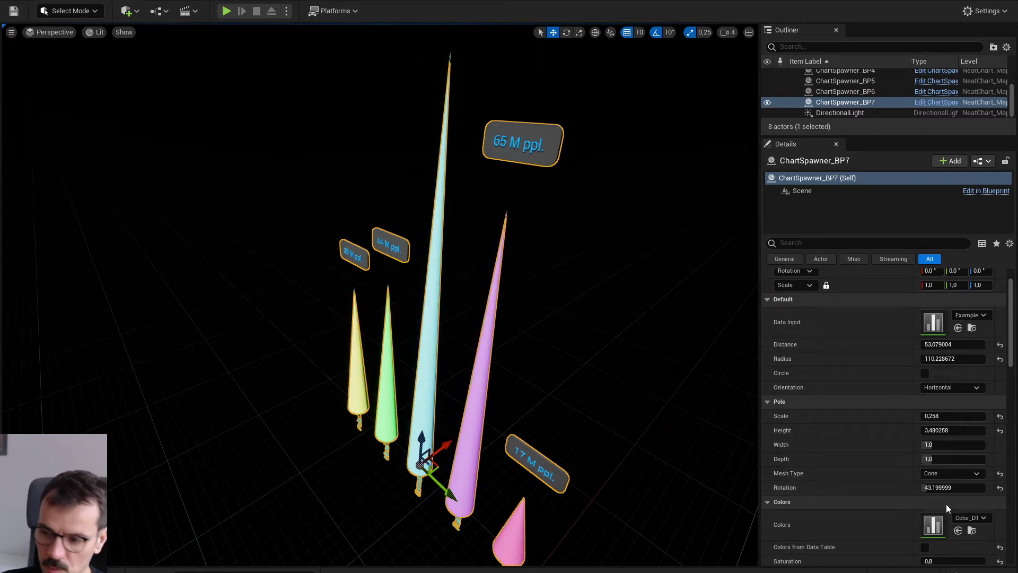
click(949, 472)
click(949, 514)
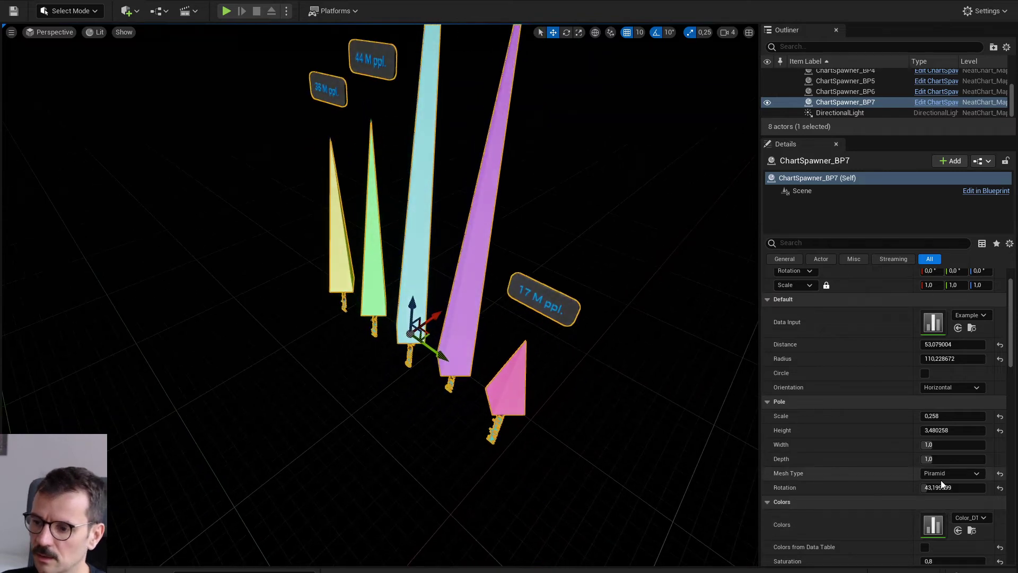
click(949, 473)
click(935, 524)
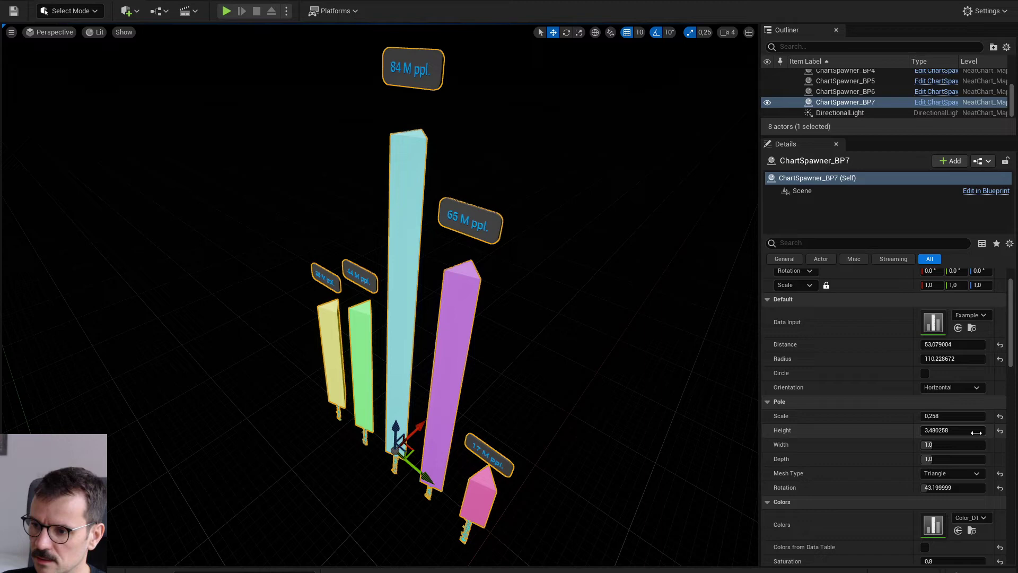
Change the triangular poles' Rotation to about 60.48.
scroll(978, 436, up, 1)
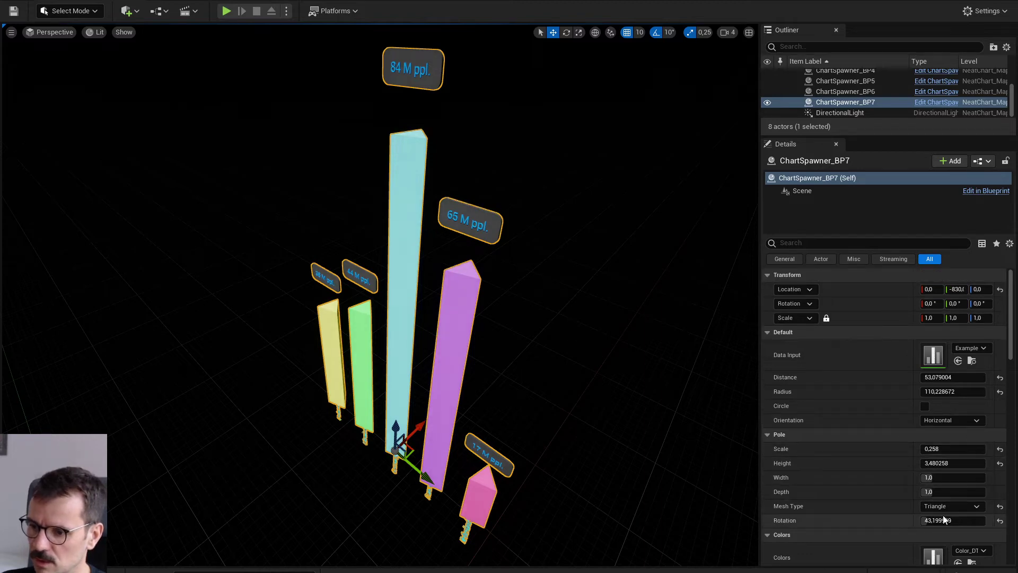
drag(952, 518, 986, 520)
text(0,47)
key(Return)
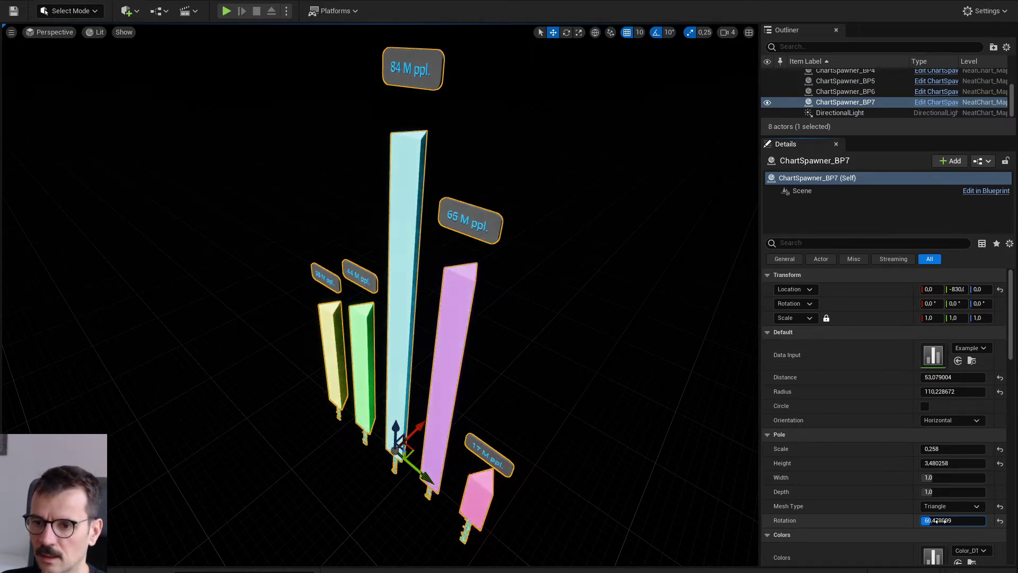
mouse_move(629, 400)
right_down()
mouse_move(614, 386)
mouse_move(610, 399)
right_up()
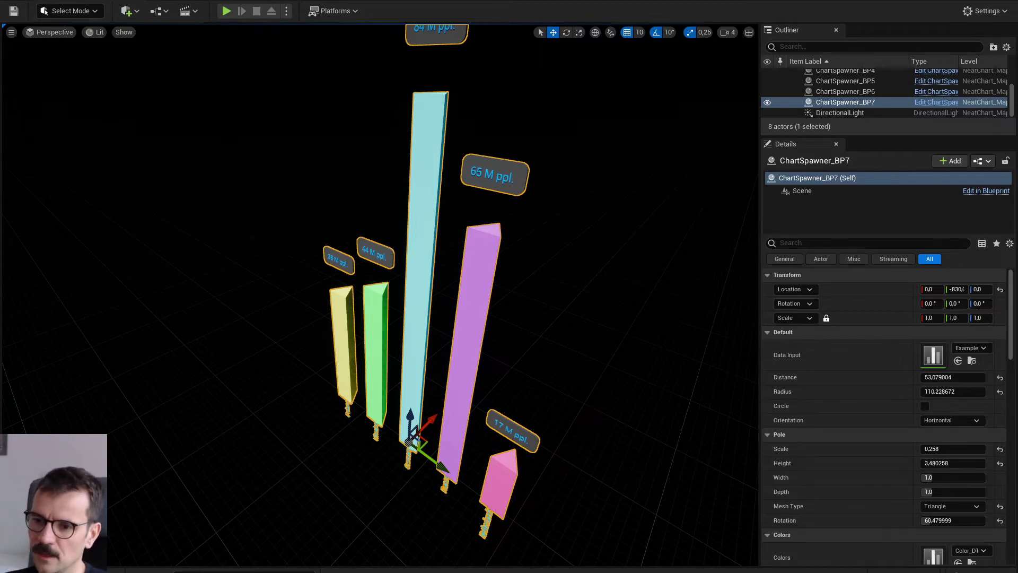
Examine the triangular bars and their labels from several distances and angles.
scroll(594, 373, down, 5)
right_drag(606, 373, 687, 372)
key(s)
key(w)
key(s)
key(s)
key(s)
key(s)
key(f)
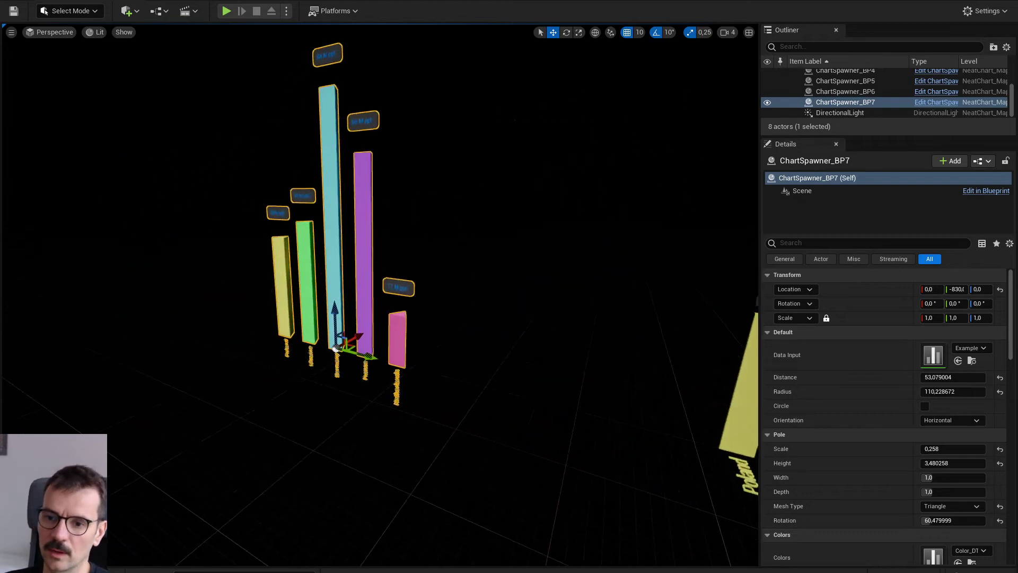
Open the Color_DT data table used by the chart's Colors setting and review the color of each row.
scroll(890, 421, down, 5)
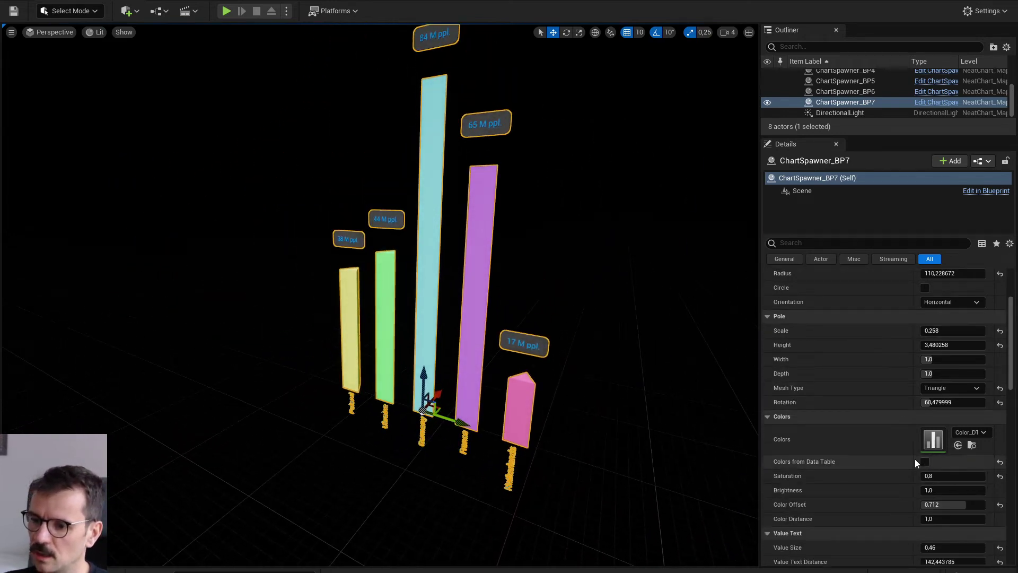
click(972, 444)
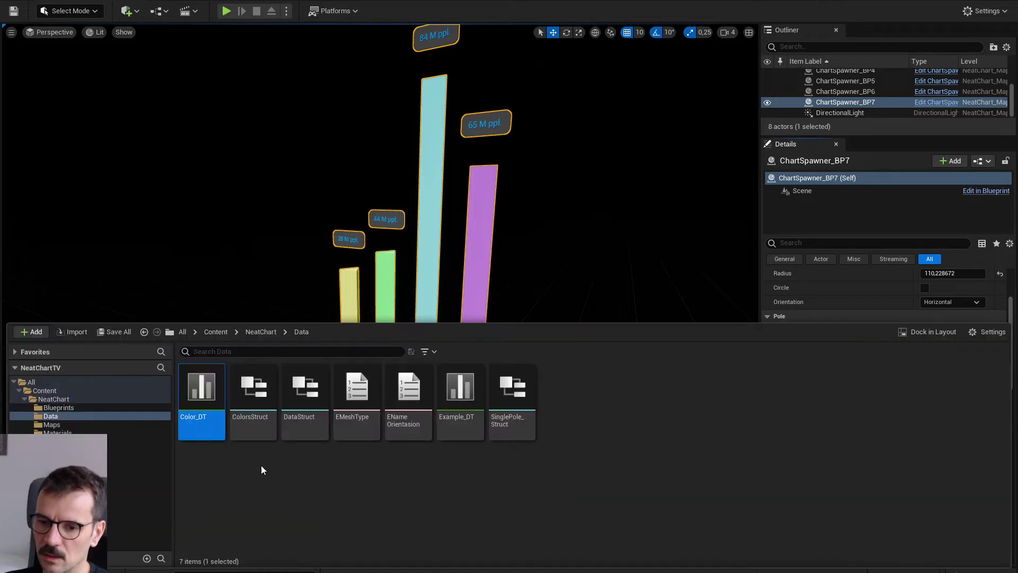
double_click(191, 392)
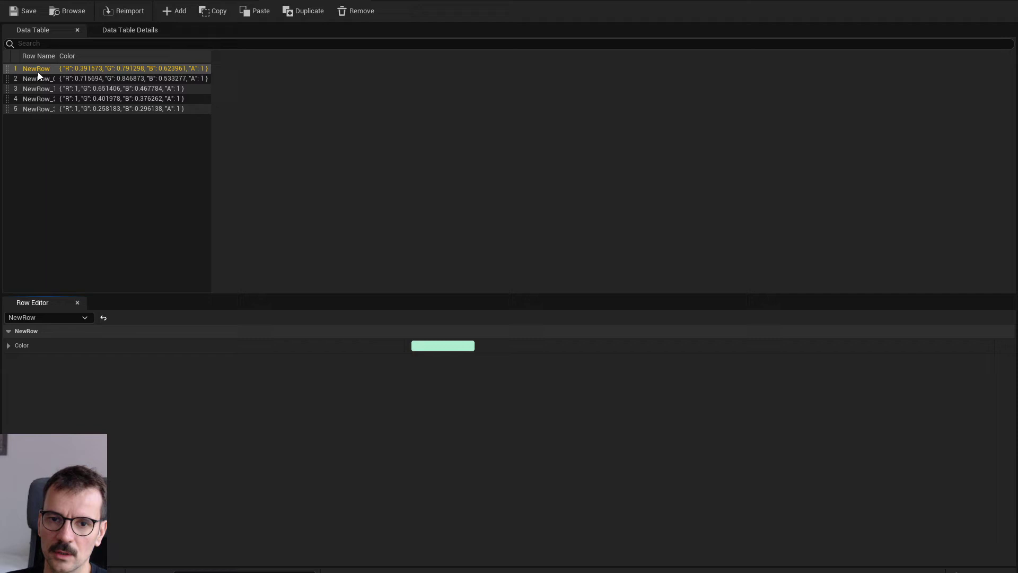
click(34, 78)
click(37, 88)
click(35, 98)
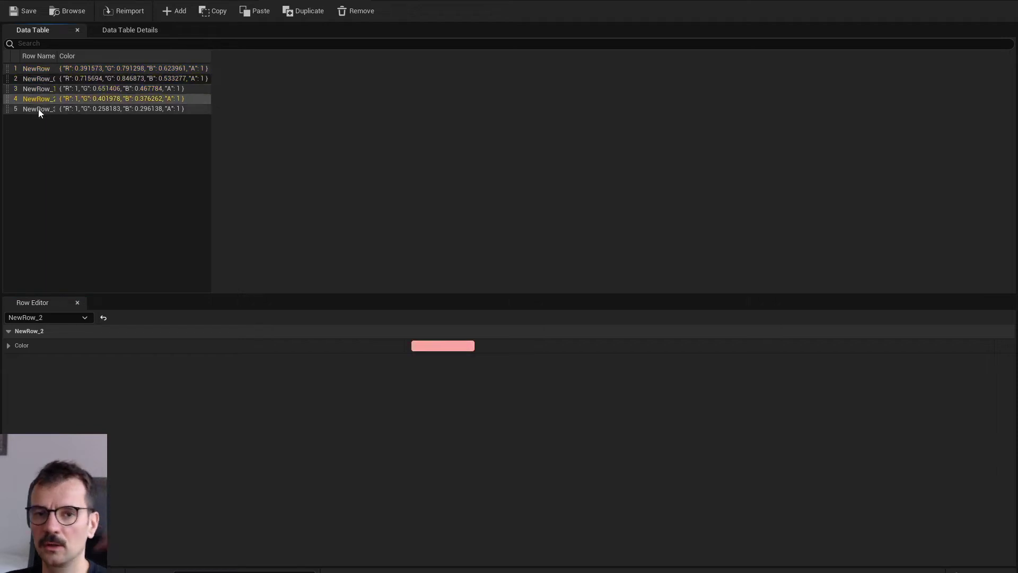
click(39, 109)
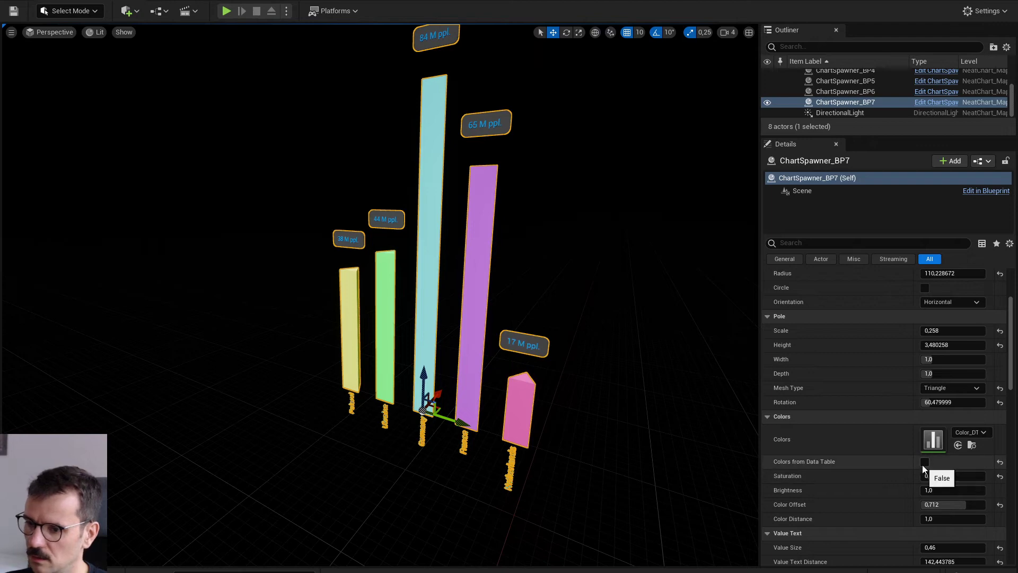
Enable Colors from Data Table for the chart and step through the Color_DT rows to compare their colors.
click(923, 463)
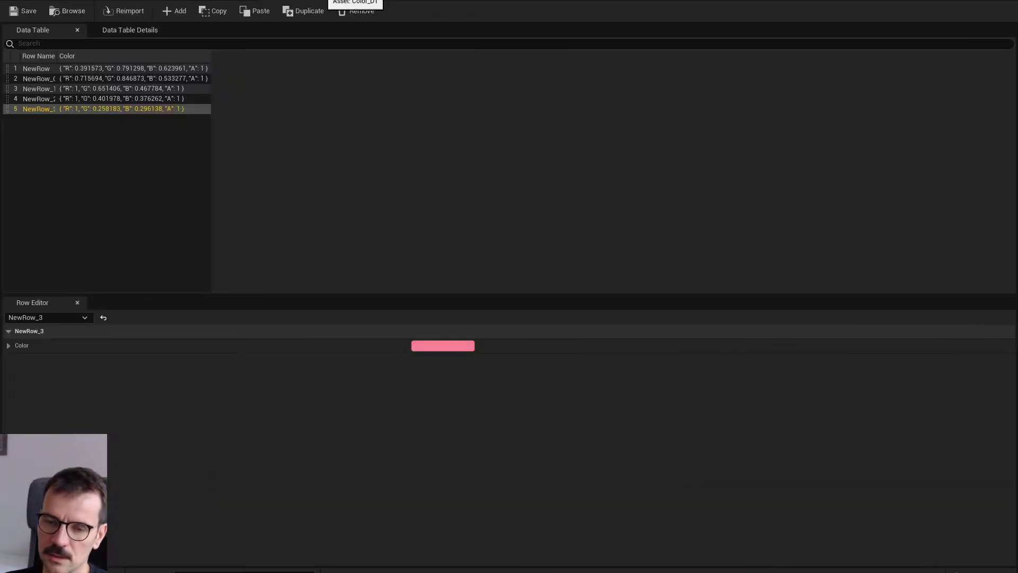
click(113, 69)
click(55, 75)
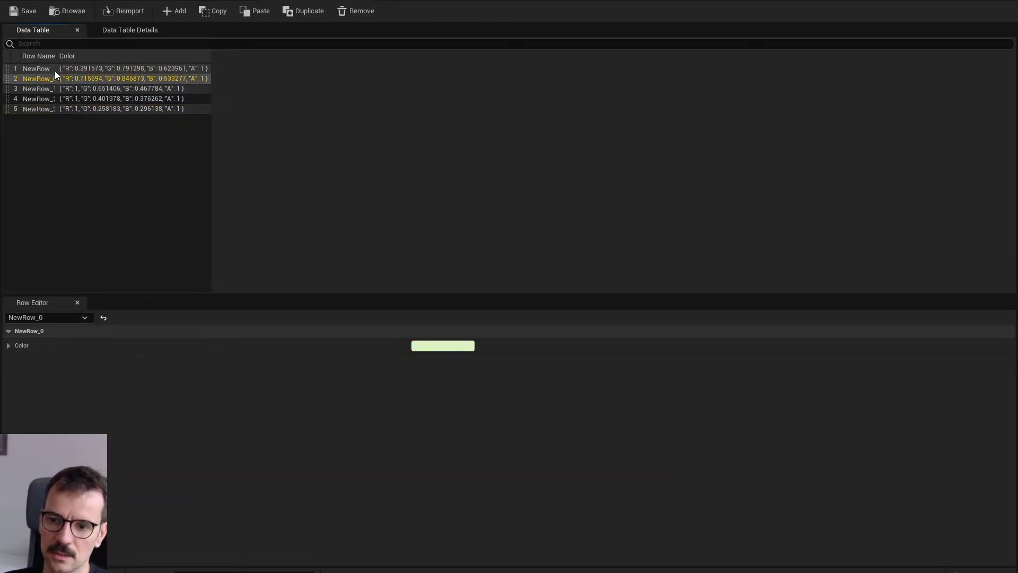
key(Down)
key(Down)
key(Down)
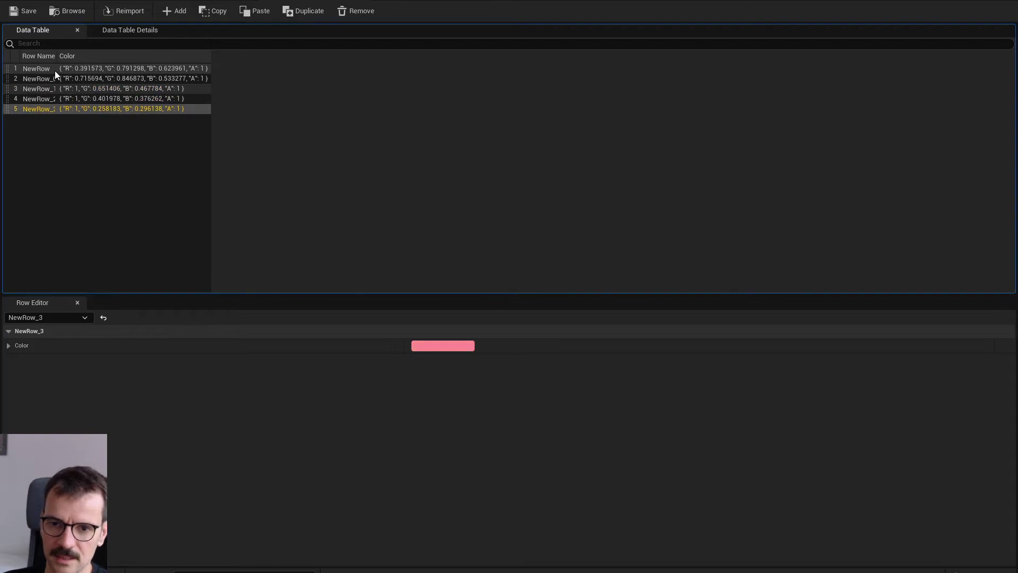
Step back up to the first Color_DT row, return to the NeatChart_Map level and disable Colors from Data Table for the chart.
key(Up)
key(Up)
key(Up)
key(Up)
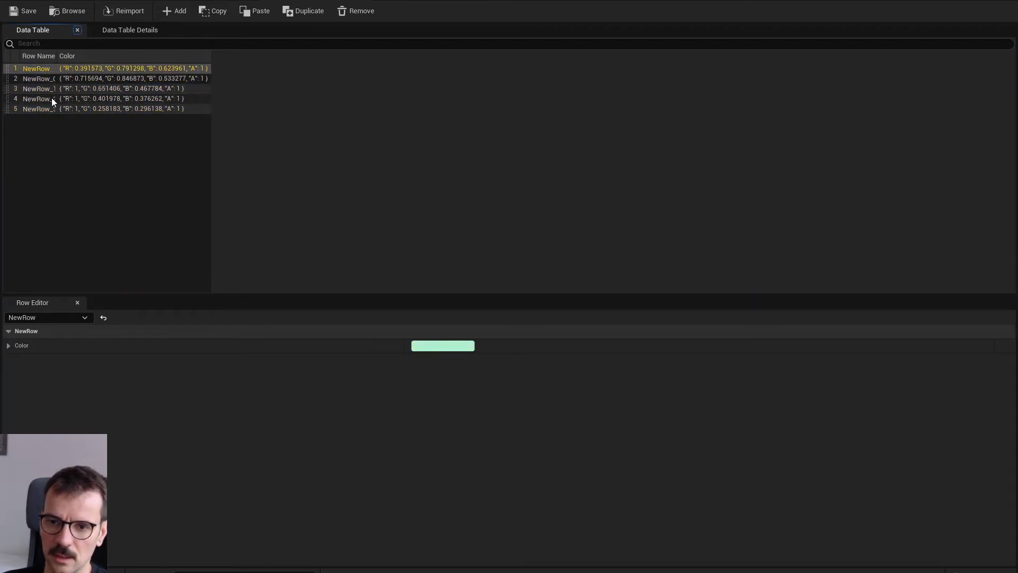
click(89, 1)
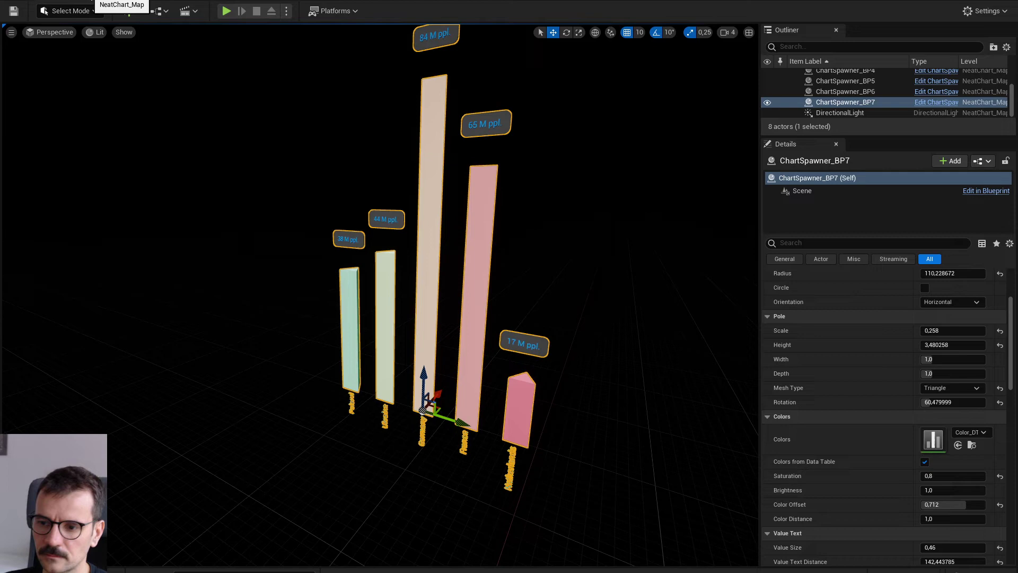
click(925, 462)
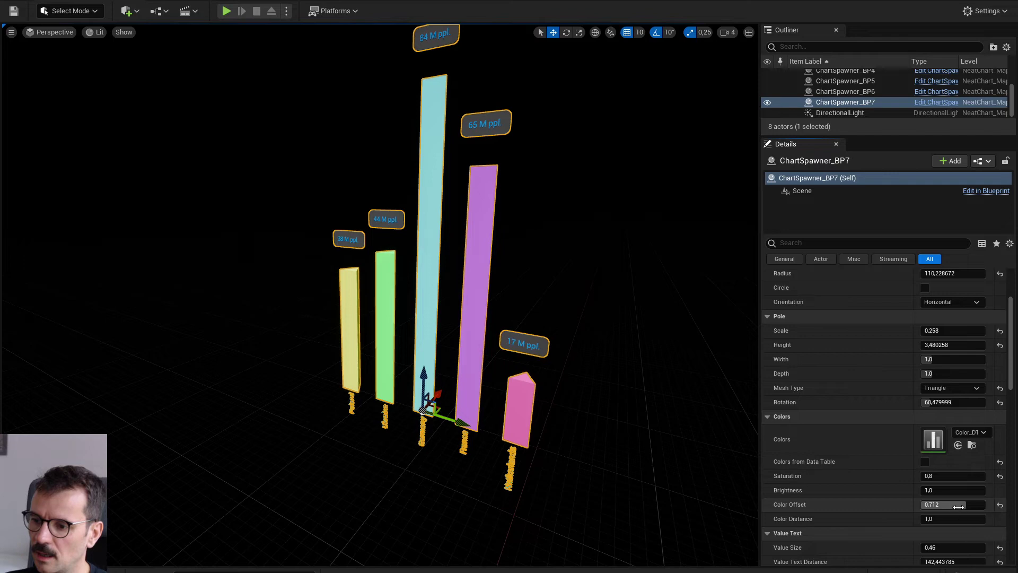
Set the chart's Color Offset to 0 and sweep it up to 1.0, comparing the bar colors at both ends.
click(958, 507)
text(0)
key(Return)
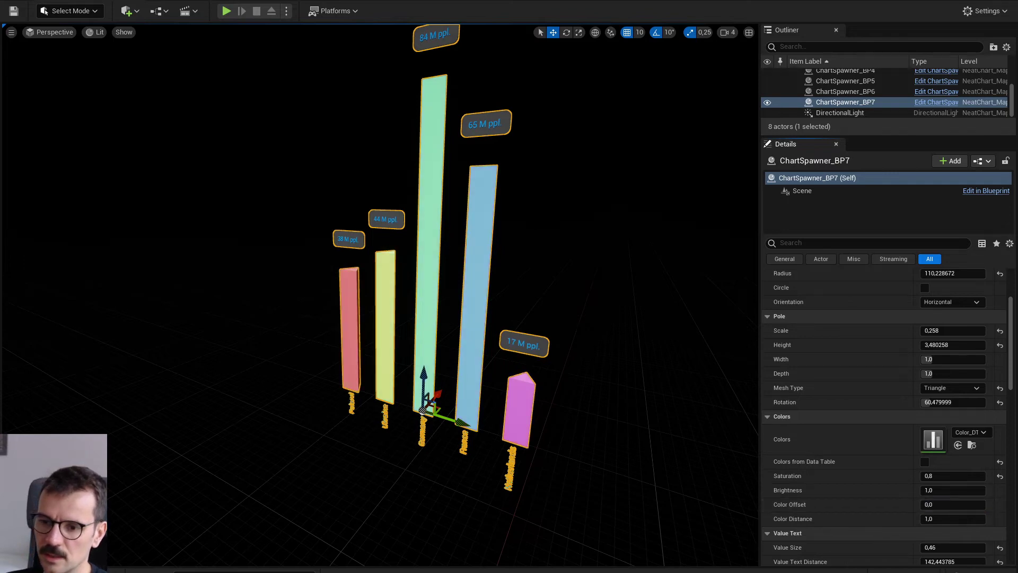
scroll(308, 418, up, 5)
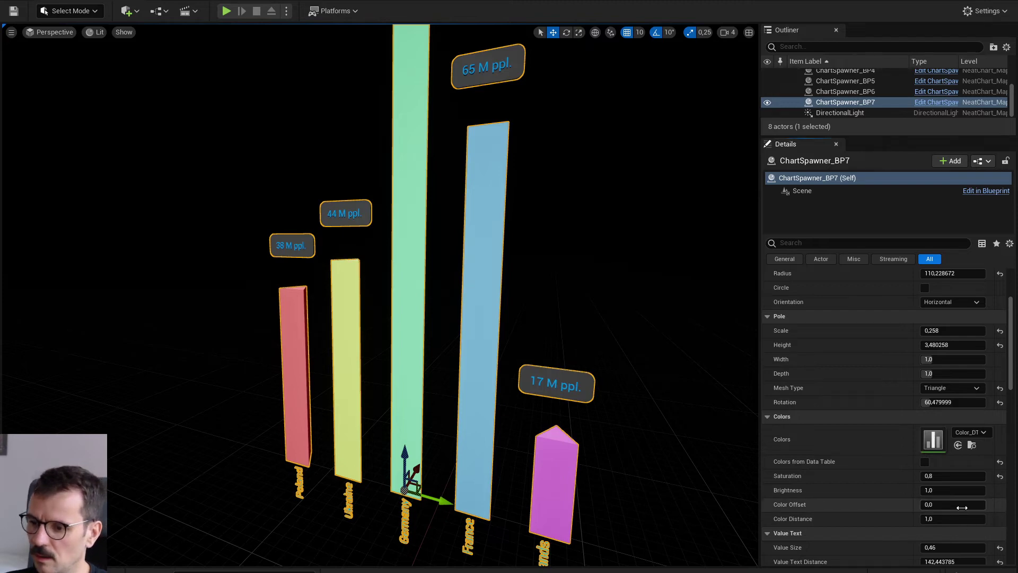
drag(960, 508, 1017, 508)
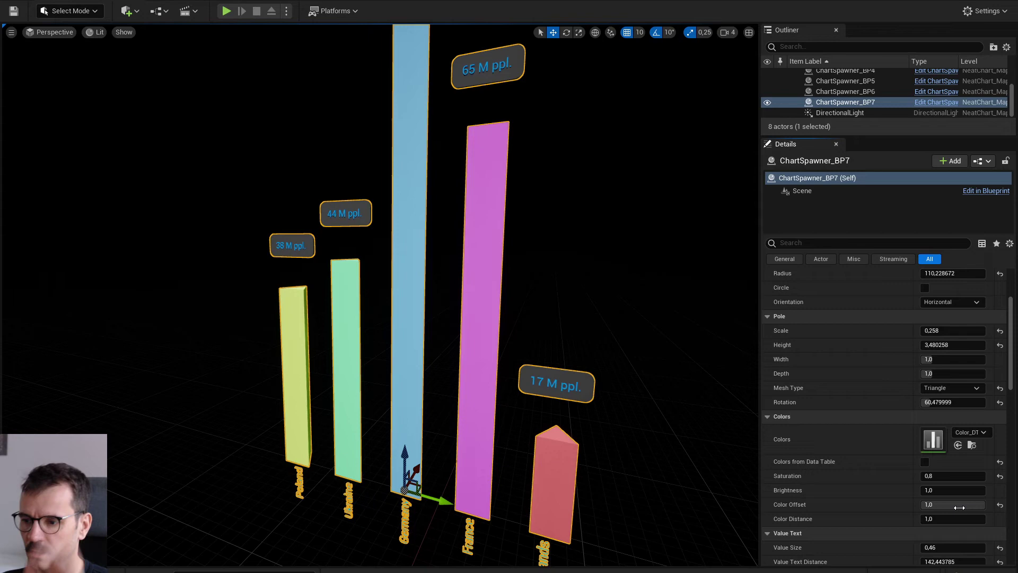
key(Return)
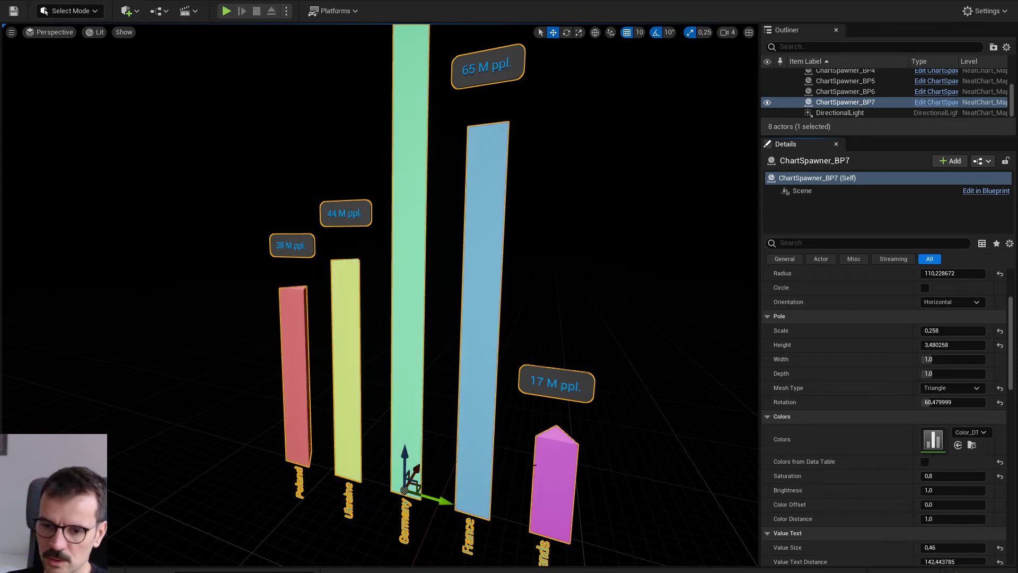
key(Return)
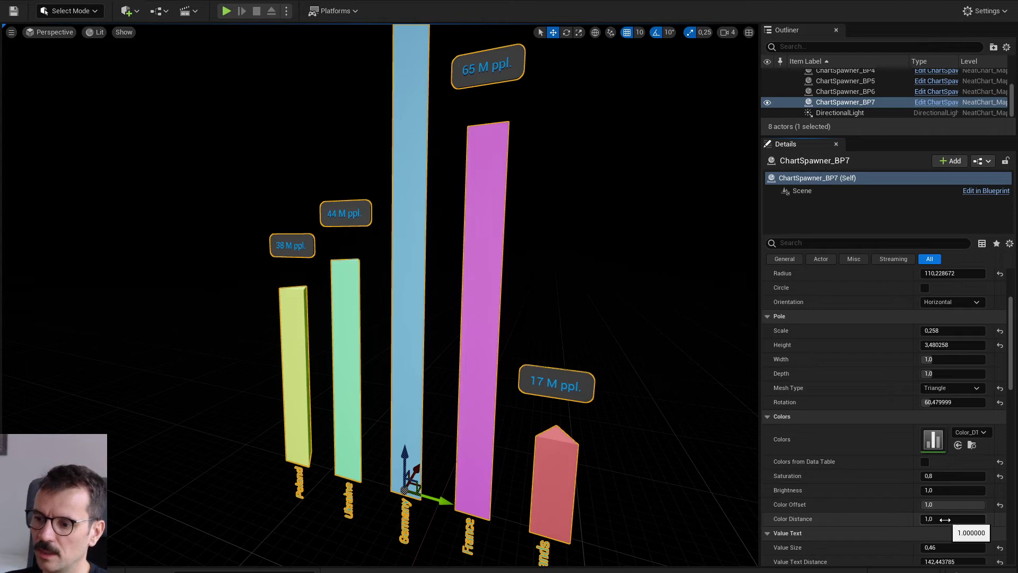
Try a smaller Color Distance on the bars, restore it to 1 and set it to 0.1.
drag(942, 519, 919, 519)
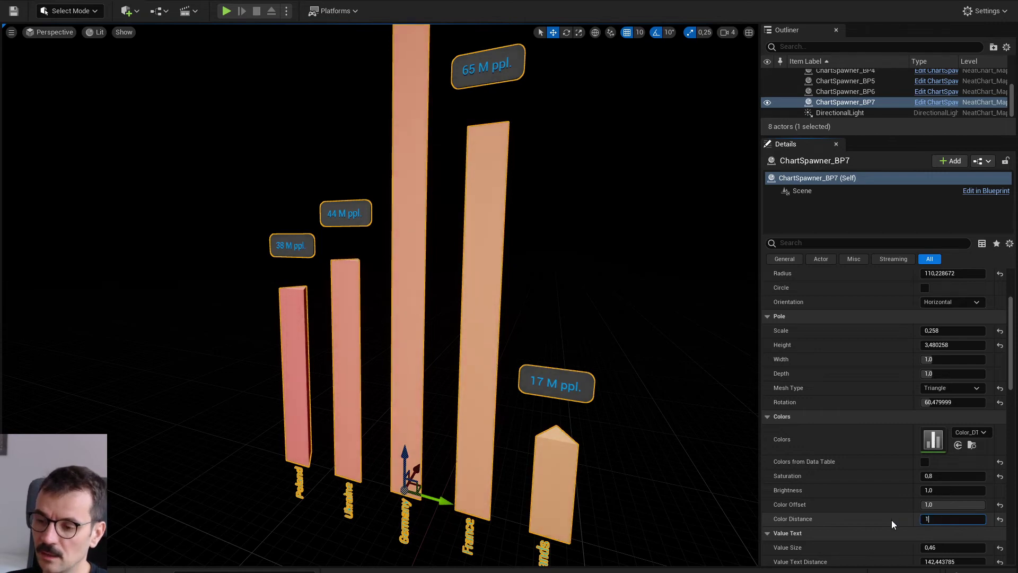
key(Return)
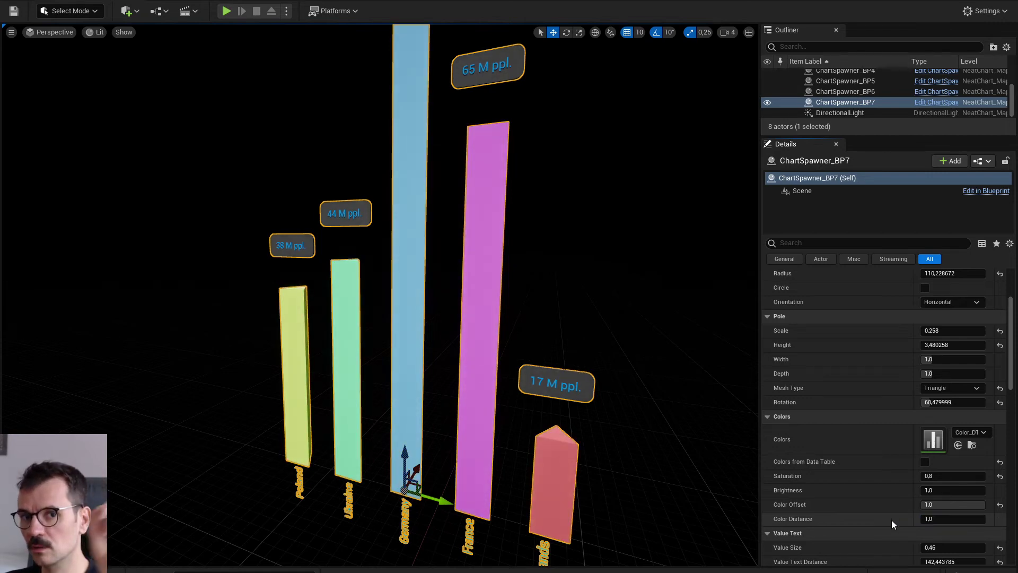
click(953, 520)
text(0,1)
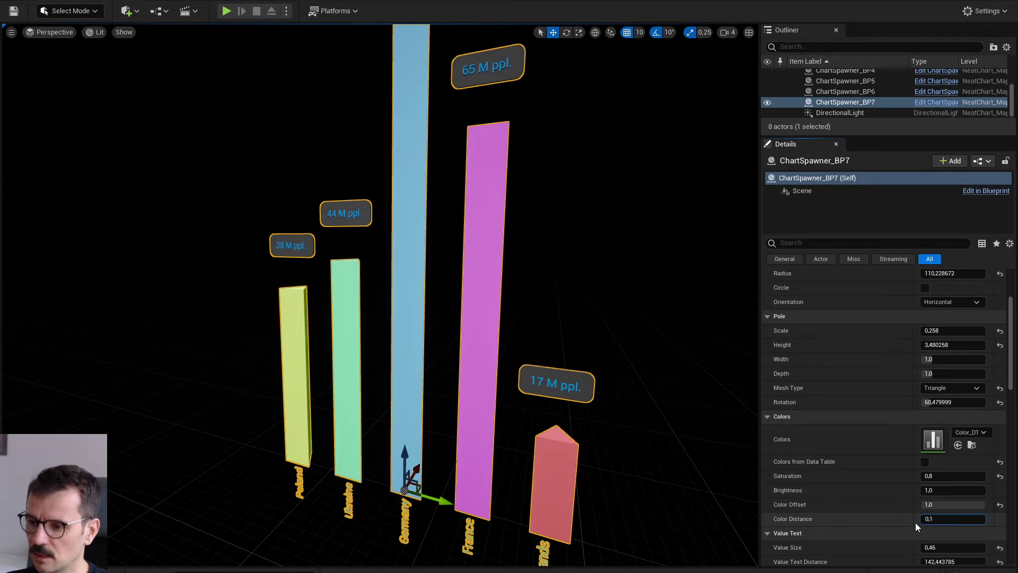
key(Return)
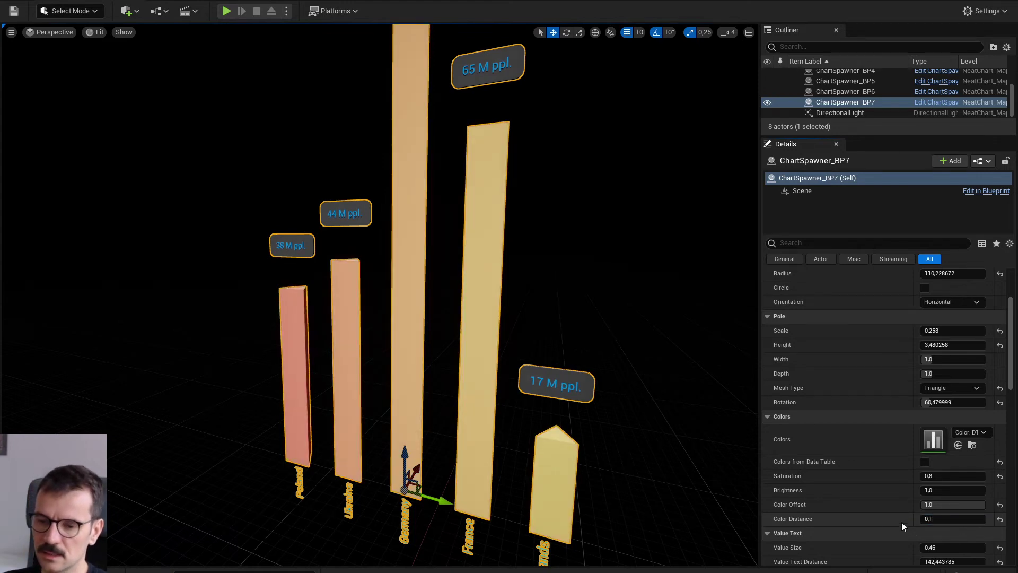
Vary the Color Offset and Color Distance together, settling on an offset of 0.792 and a distance of 2.
mouse_move(953, 505)
mouse_down()
mouse_move(925, 504)
mouse_move(981, 519)
mouse_move(937, 505)
mouse_up()
text(0,856)
key(Return)
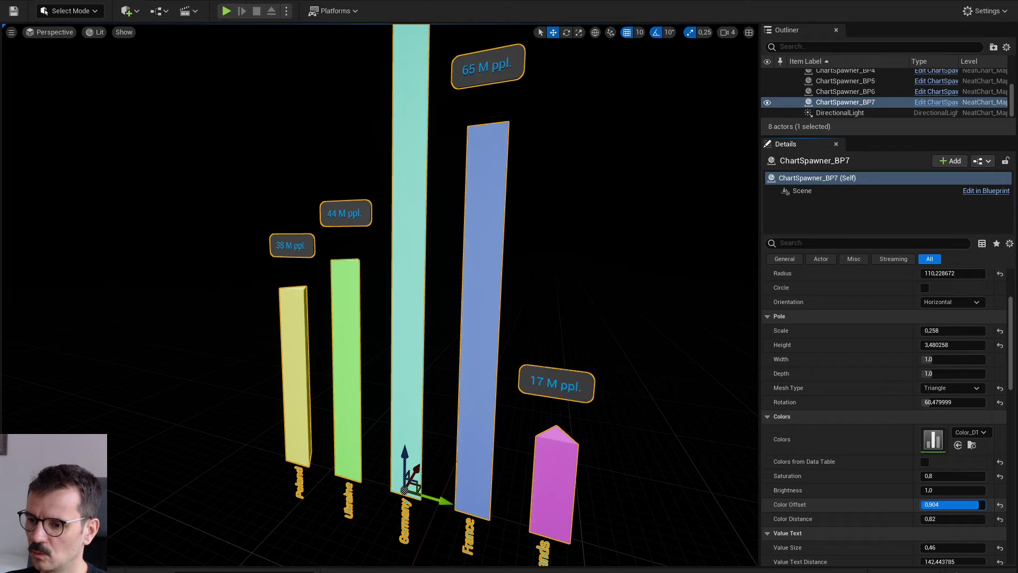
drag(944, 519, 971, 505)
click(960, 518)
text(2)
key(Return)
text(0,12)
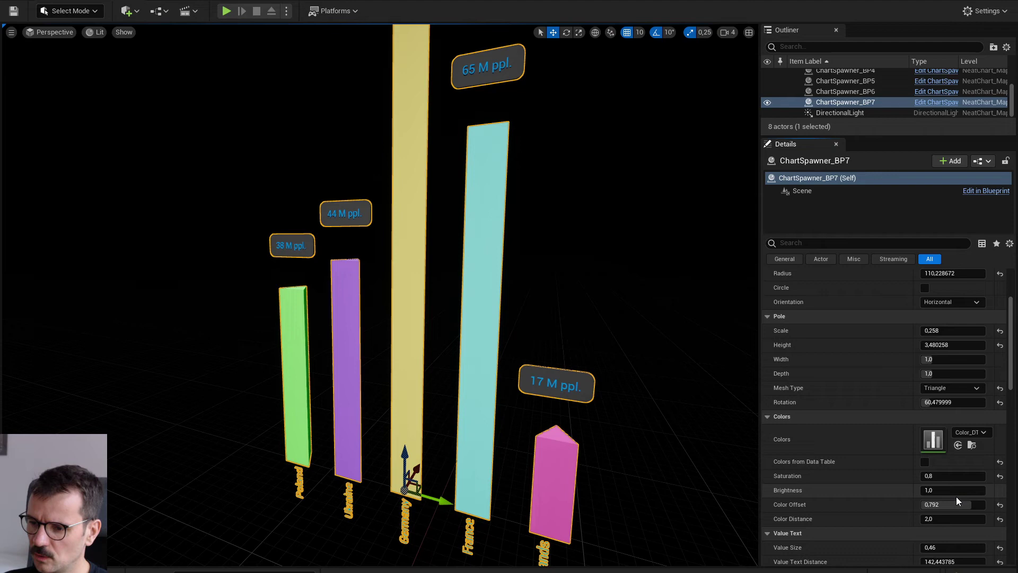
Try a Brightness of 0.2 on the bars and restore it to 1.
click(954, 492)
text(0,2)
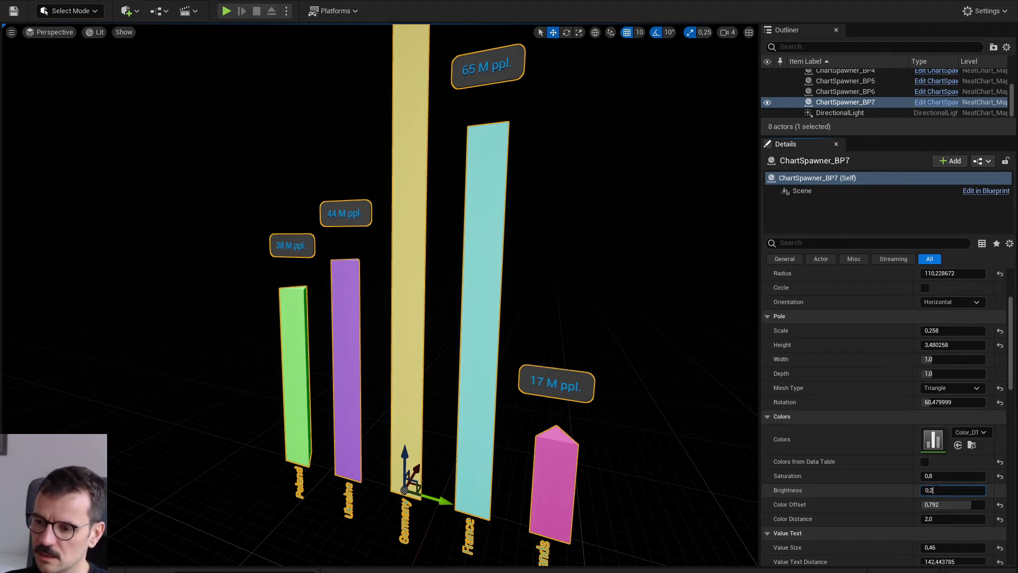
key(Return)
click(955, 492)
text(1)
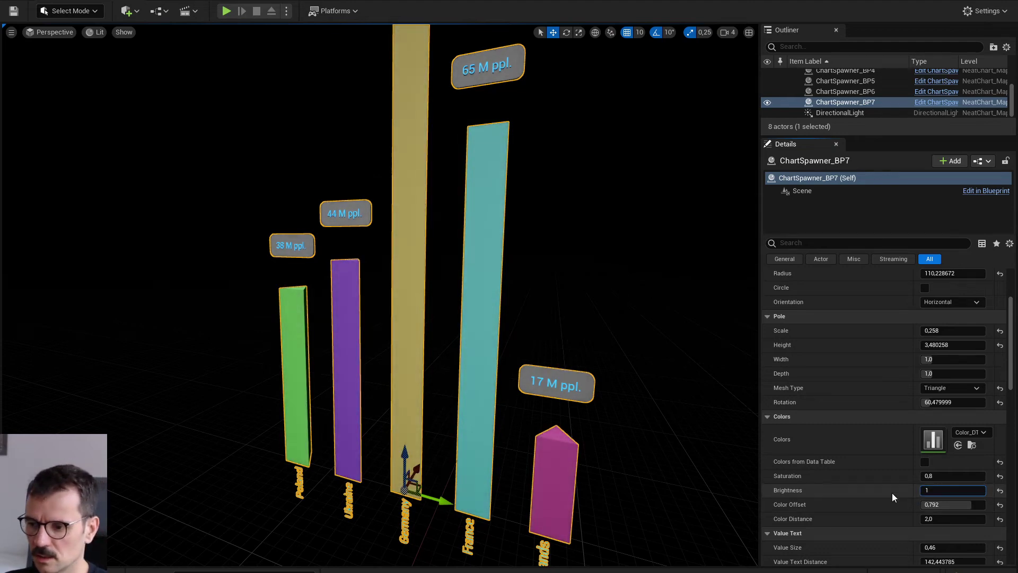
key(Return)
Compare bar color Saturation values of 1 and 0.2, and settle on 0.5.
click(946, 476)
text(1)
key(Return)
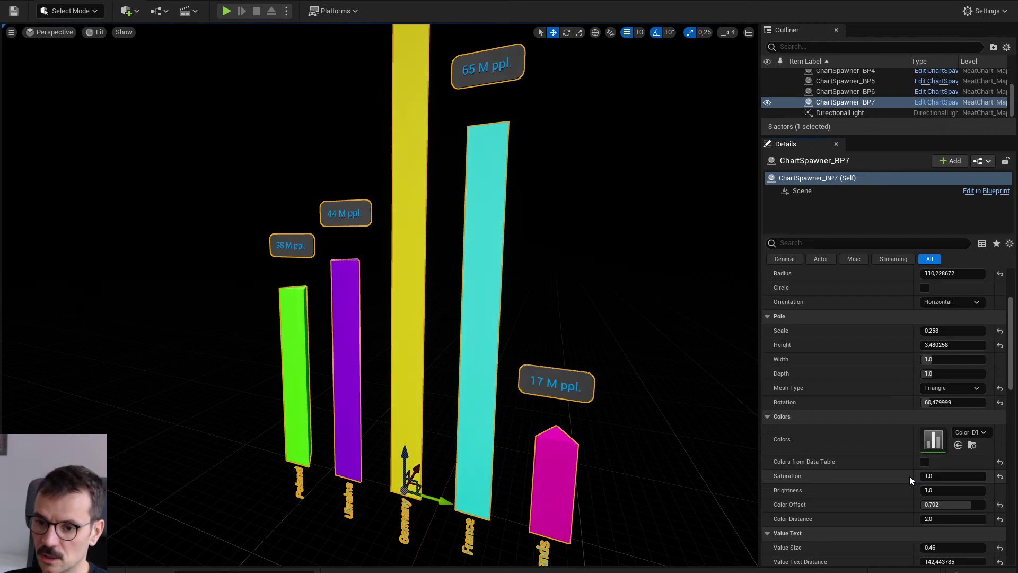
click(944, 476)
text(0,2)
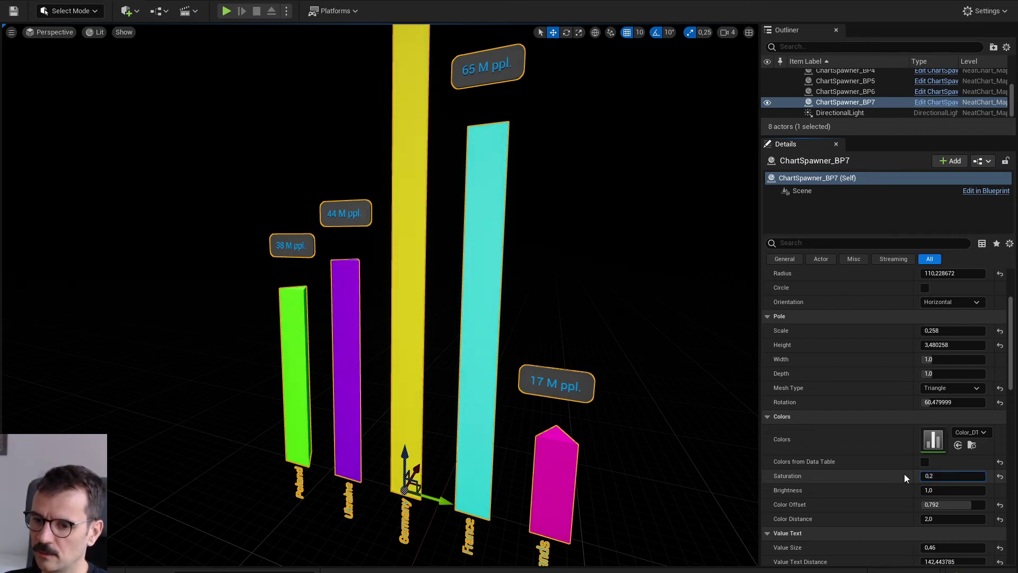
key(Return)
click(944, 476)
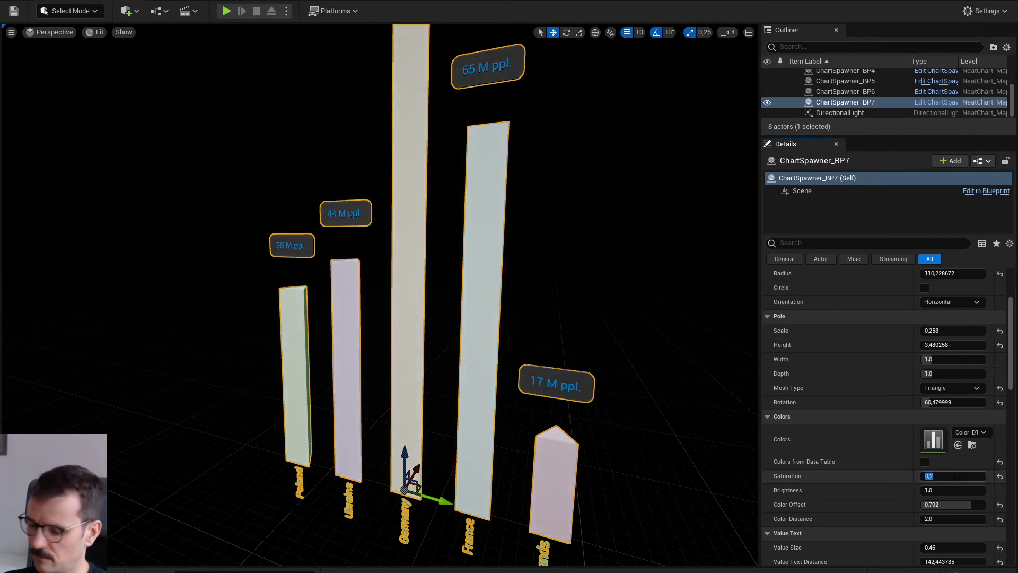
text(0,5)
key(Return)
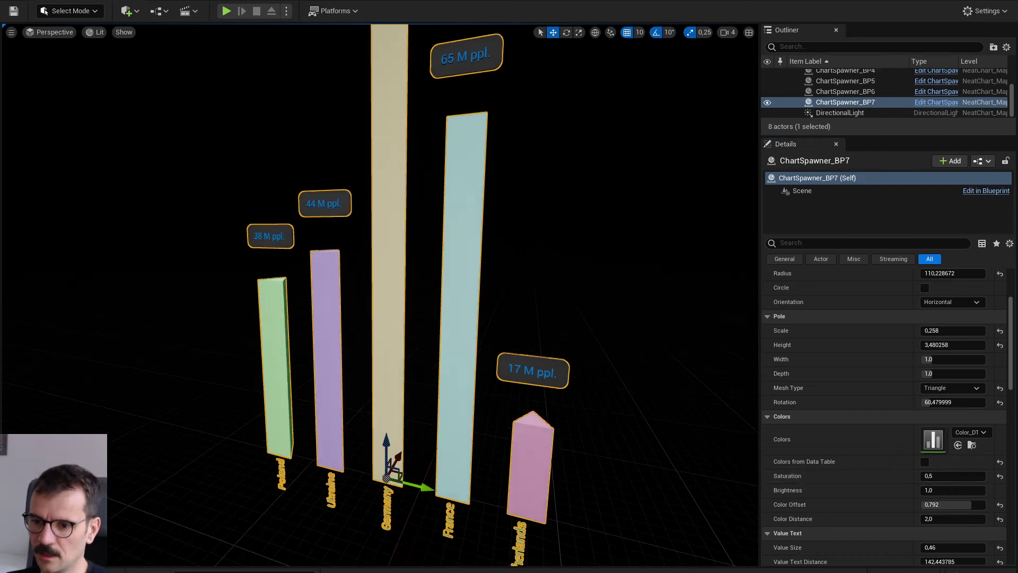
Move away from the triangular chart to examine the other example charts and review the spawner's Transform, Default and Pole settings.
right_drag(456, 297, 576, 353)
key(s)
key(s)
key(w)
key(d)
key(s)
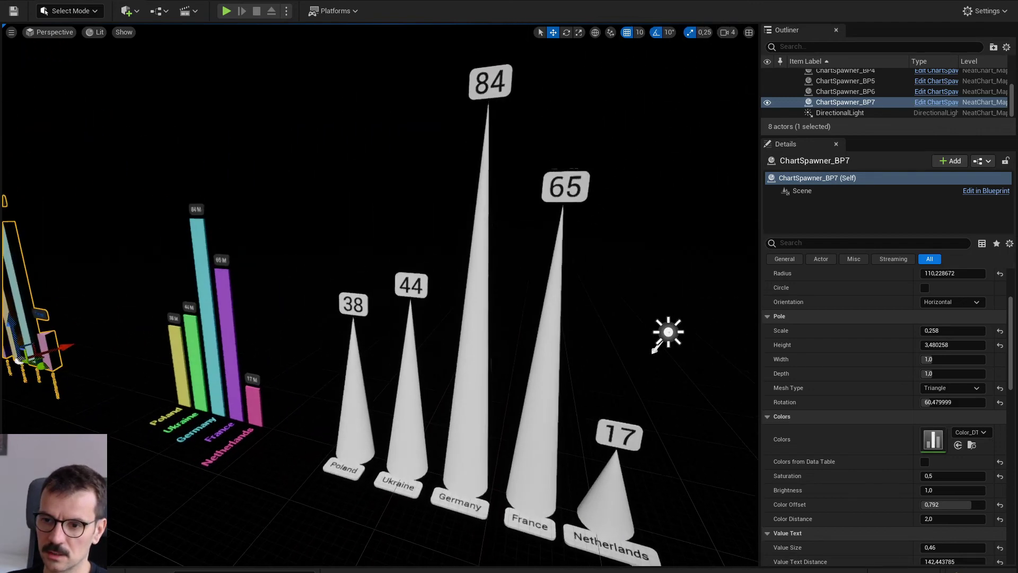
right_drag(384, 294, 417, 302)
right_drag(583, 319, 583, 319)
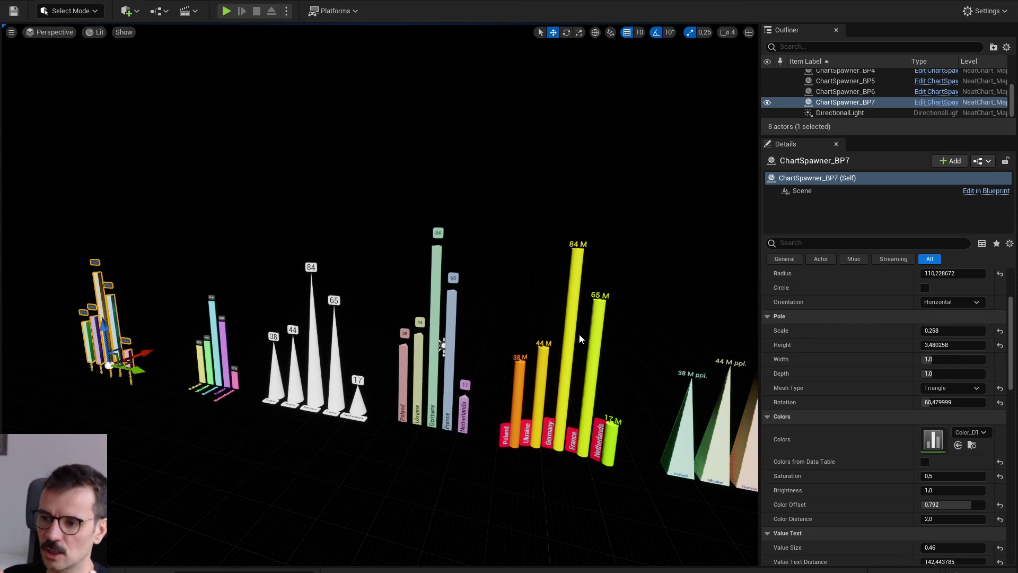
scroll(875, 380, up, 3)
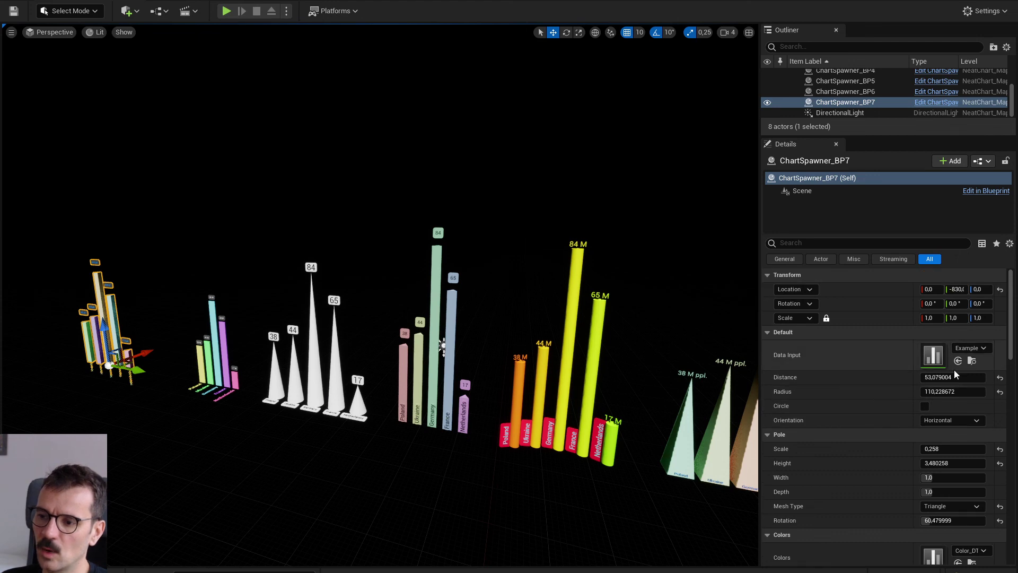